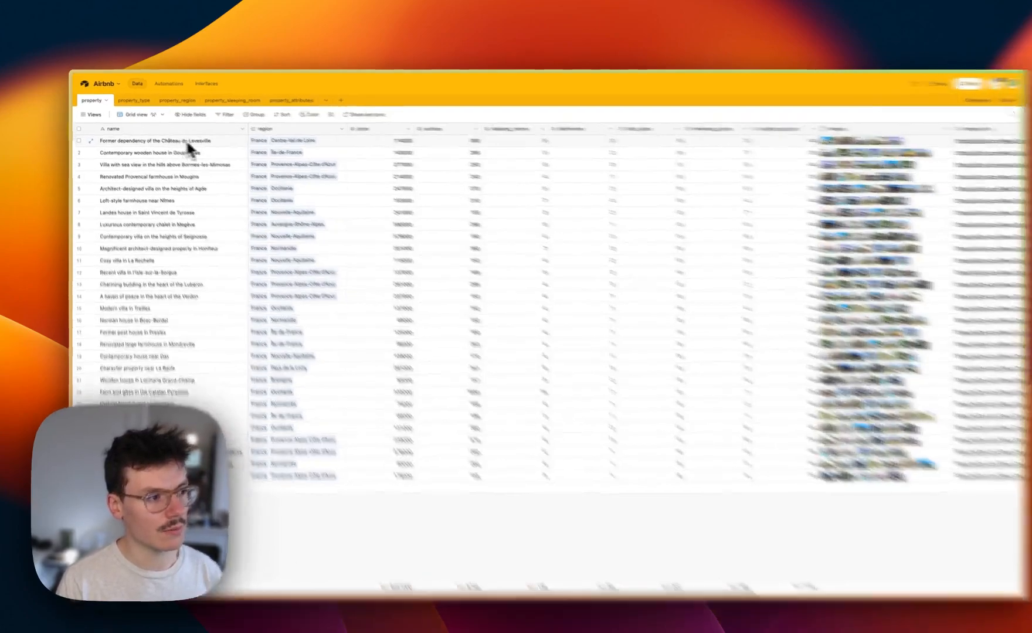
In Airtable, inspect the property table's linked regions, the region field settings and the property_region table
click(200, 137)
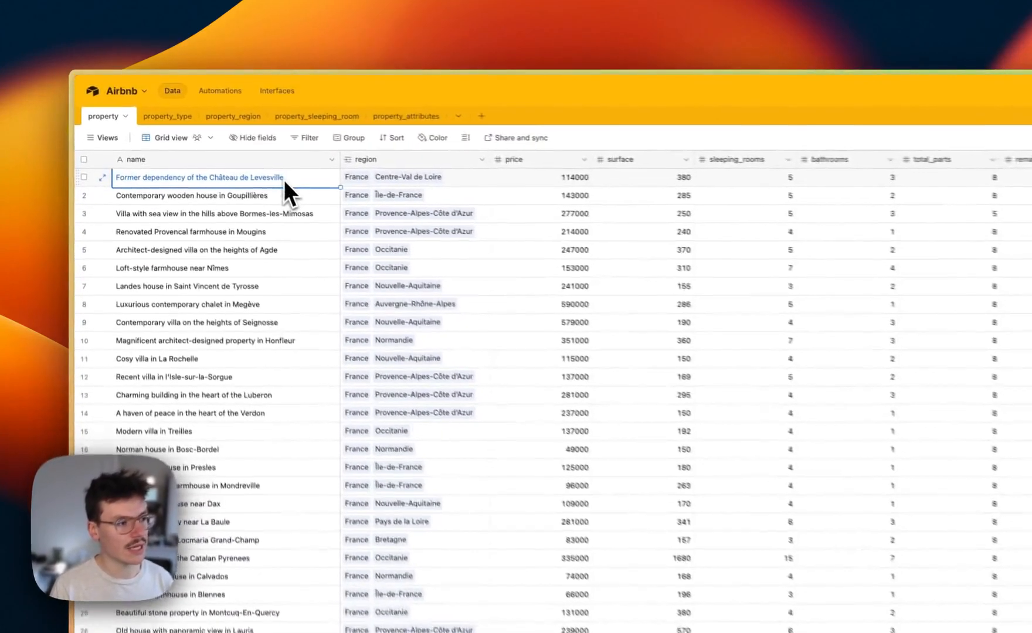
click(441, 181)
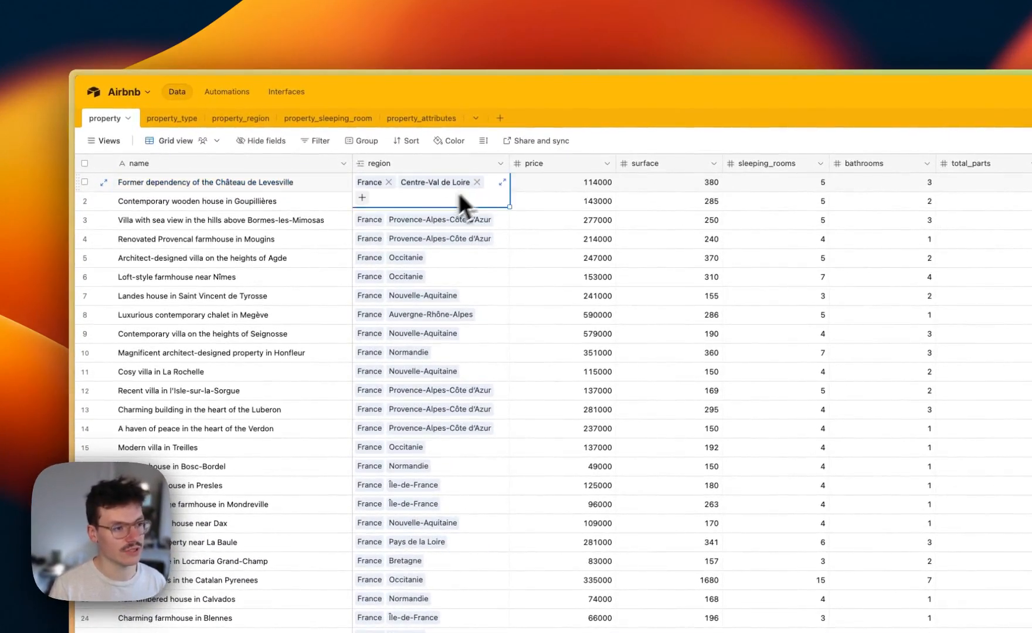
click(452, 258)
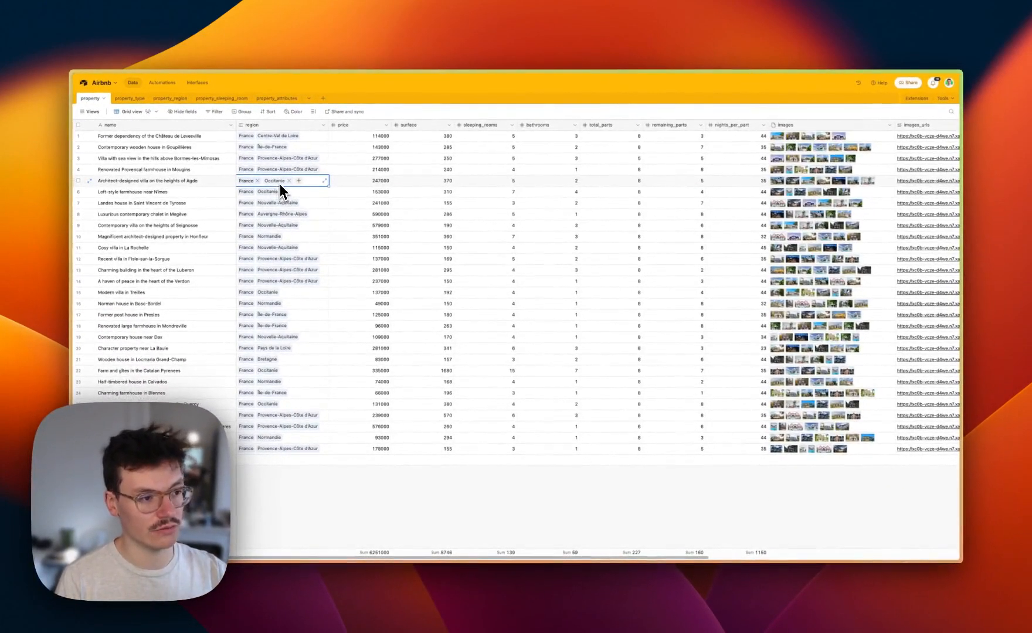
click(308, 237)
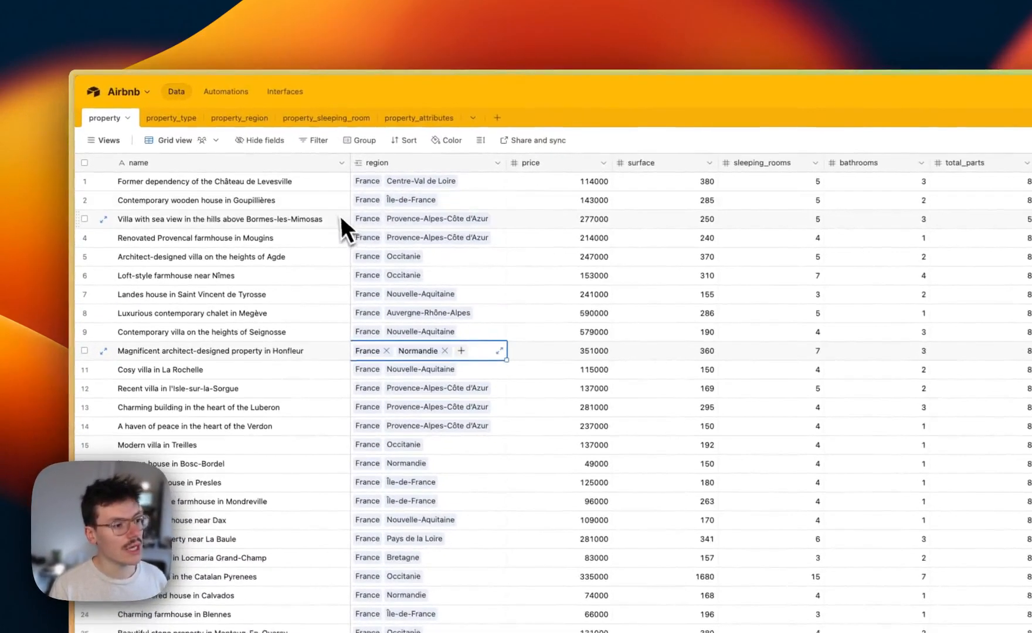
click(500, 163)
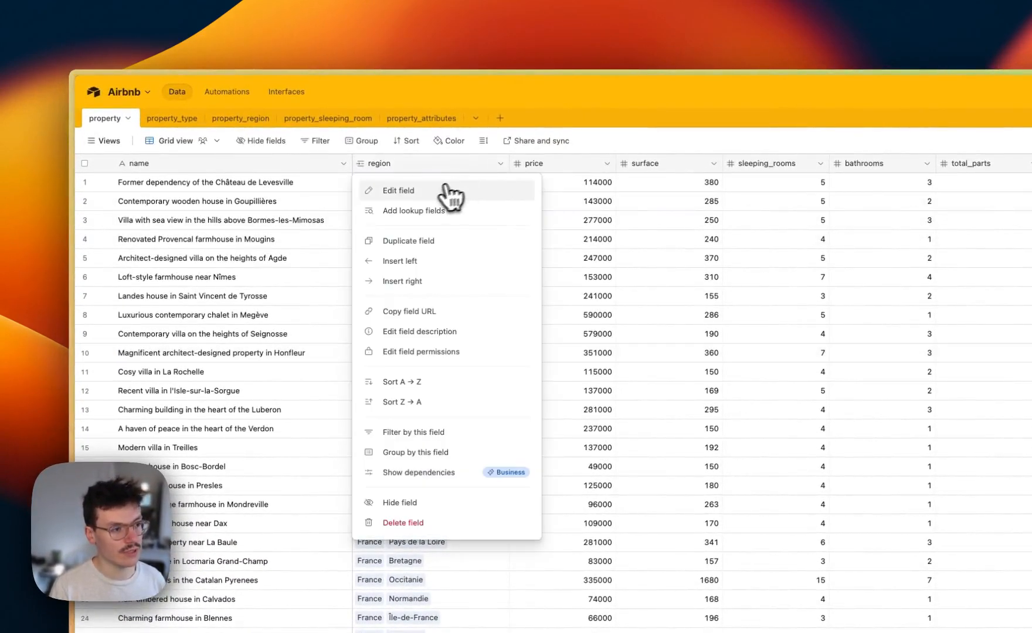
click(411, 194)
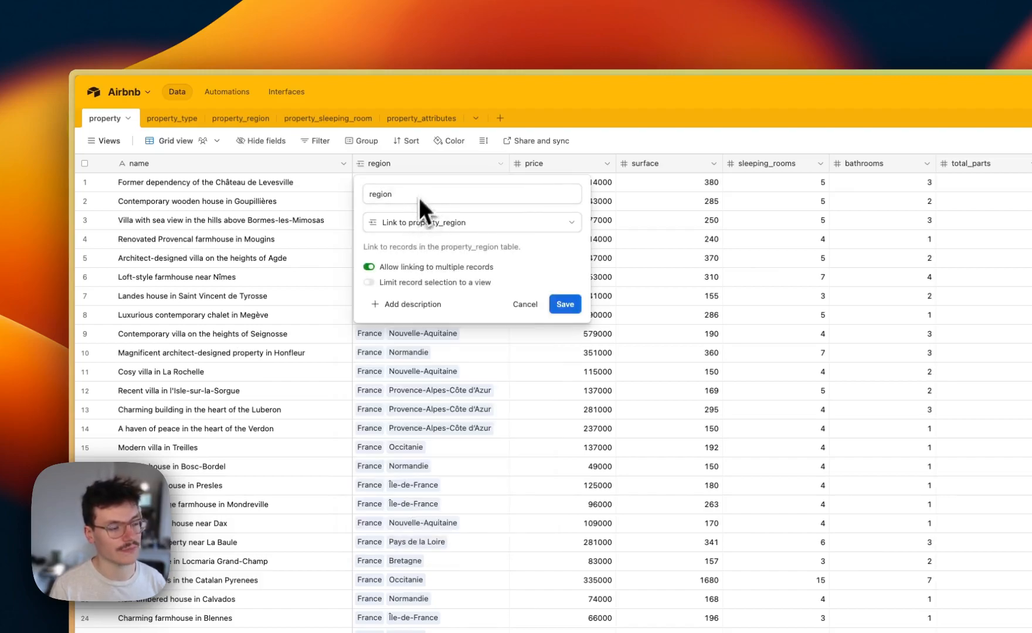
click(525, 304)
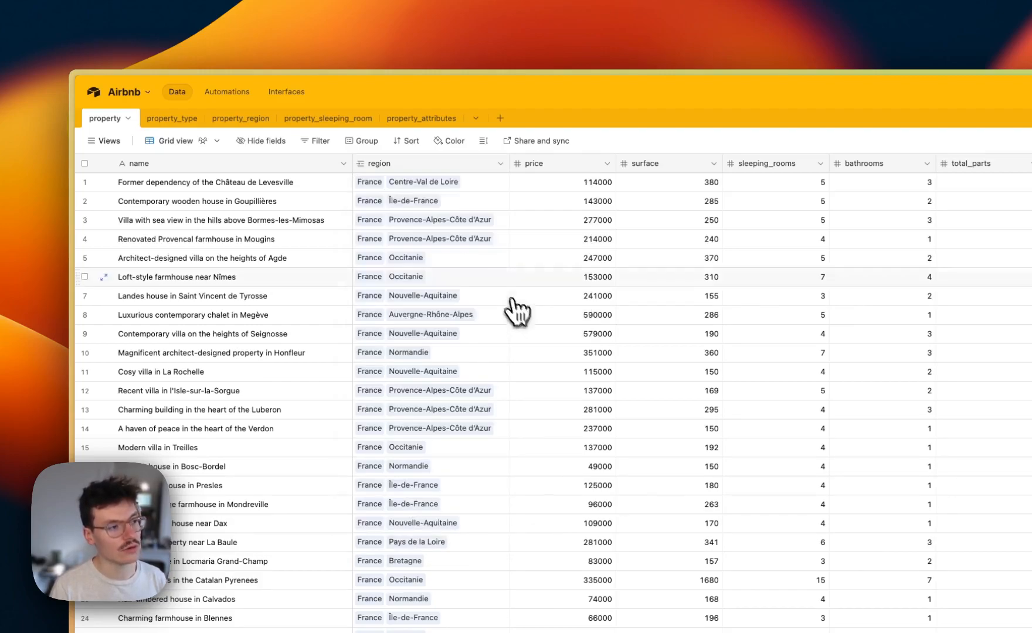
click(225, 124)
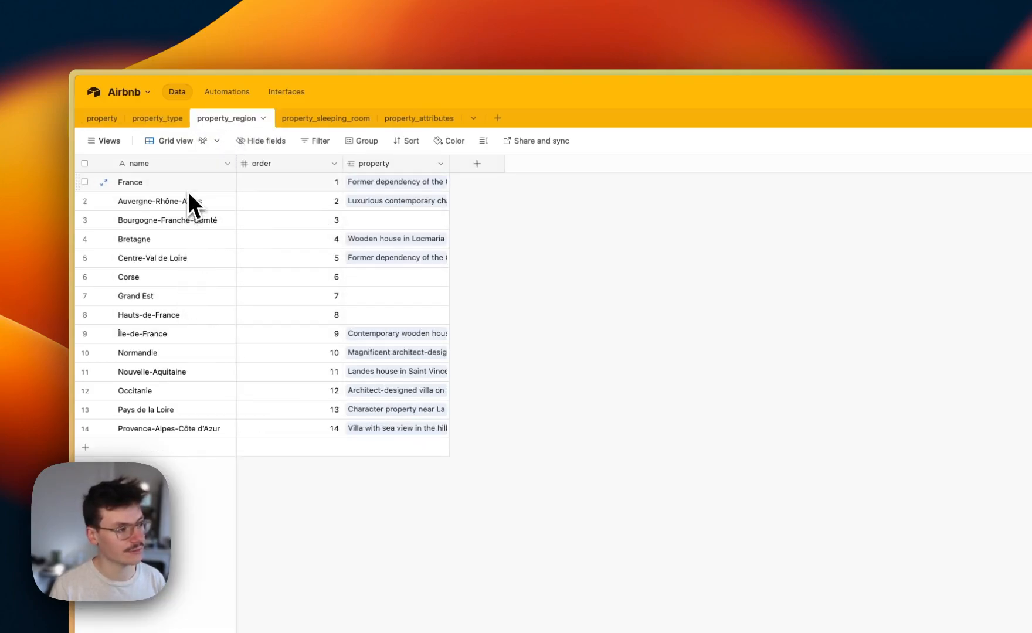
click(102, 117)
click(449, 259)
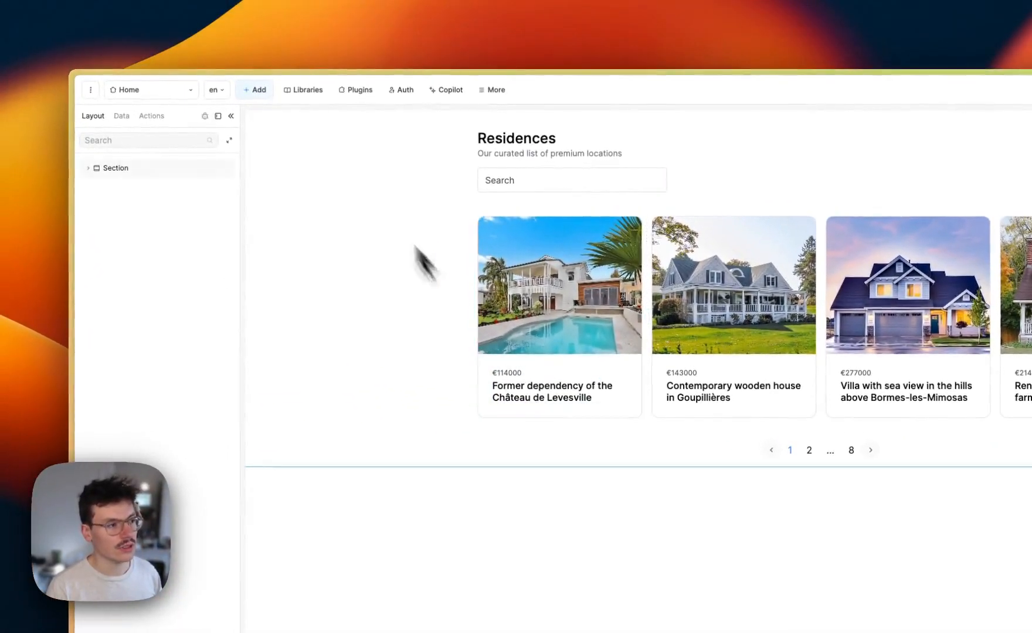
Open the properties collection and view the first property's region record IDs
click(122, 116)
click(133, 192)
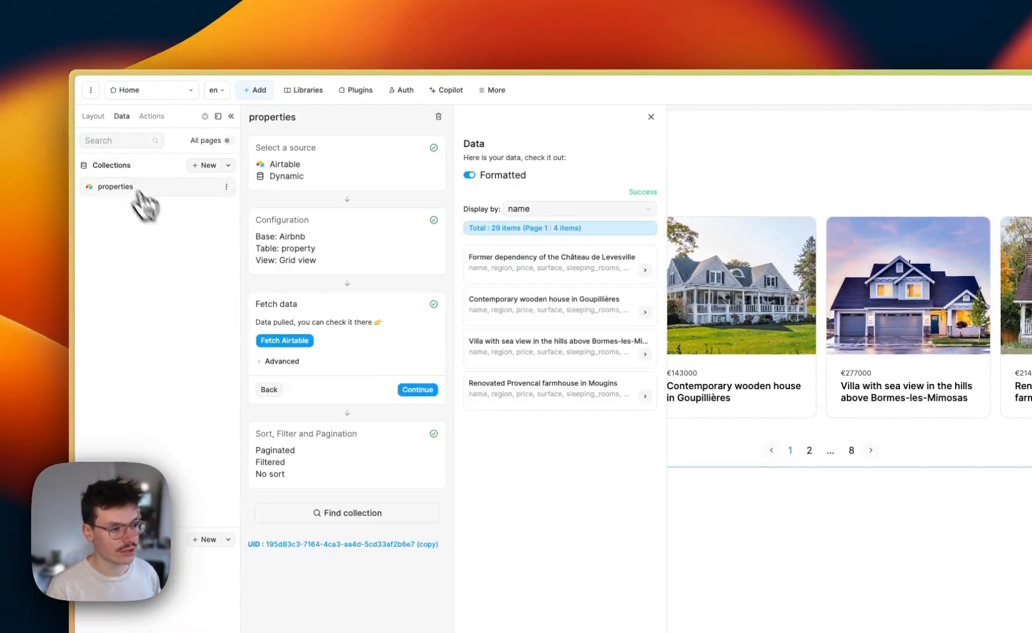
click(515, 225)
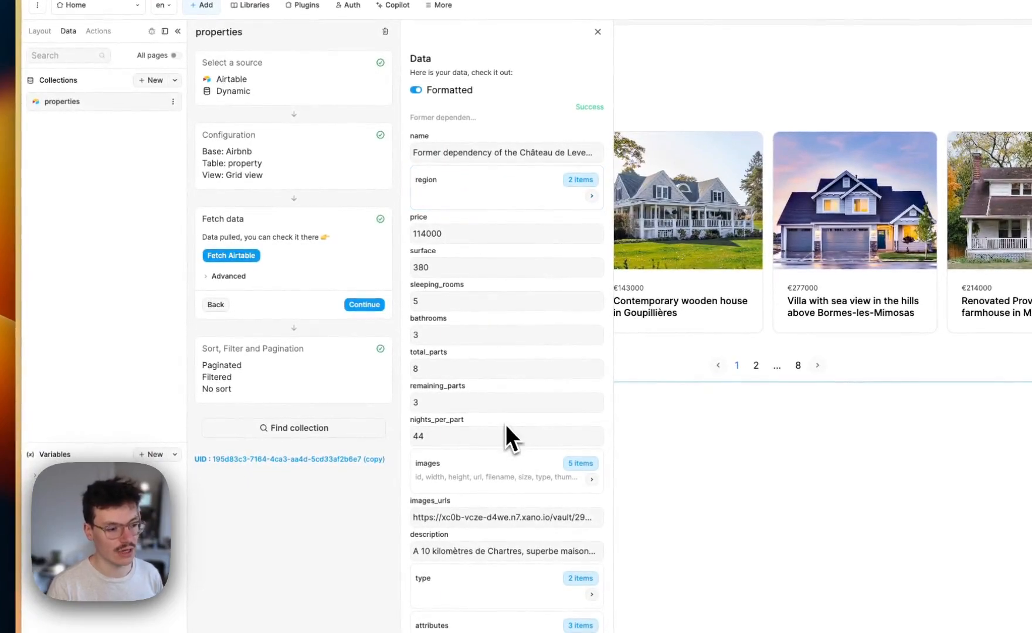
click(495, 203)
drag(417, 174, 499, 175)
click(499, 174)
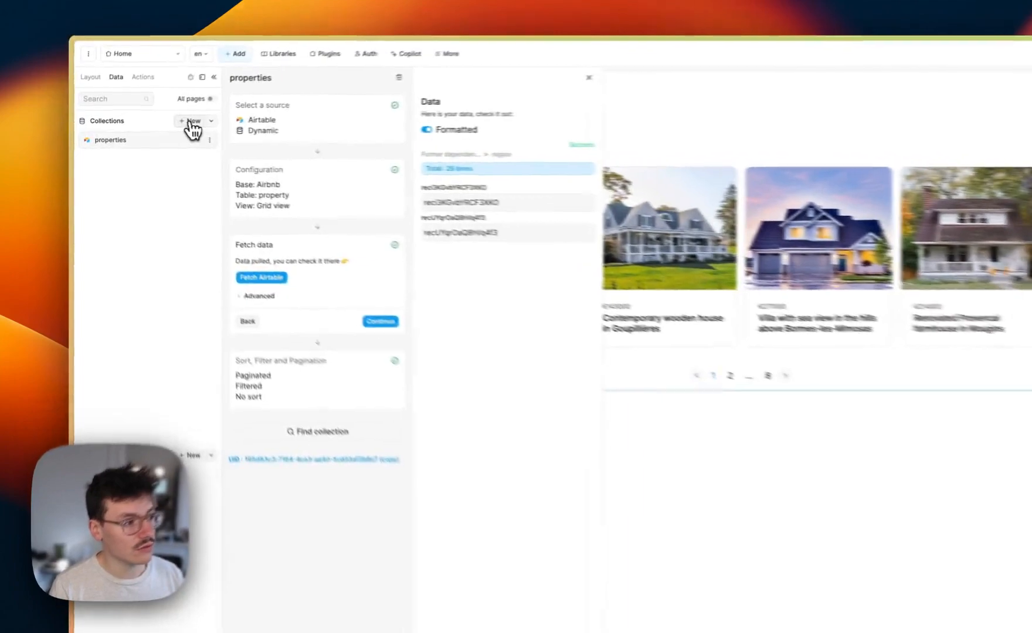
Create a new collection named regions with Airtable as its source
click(143, 126)
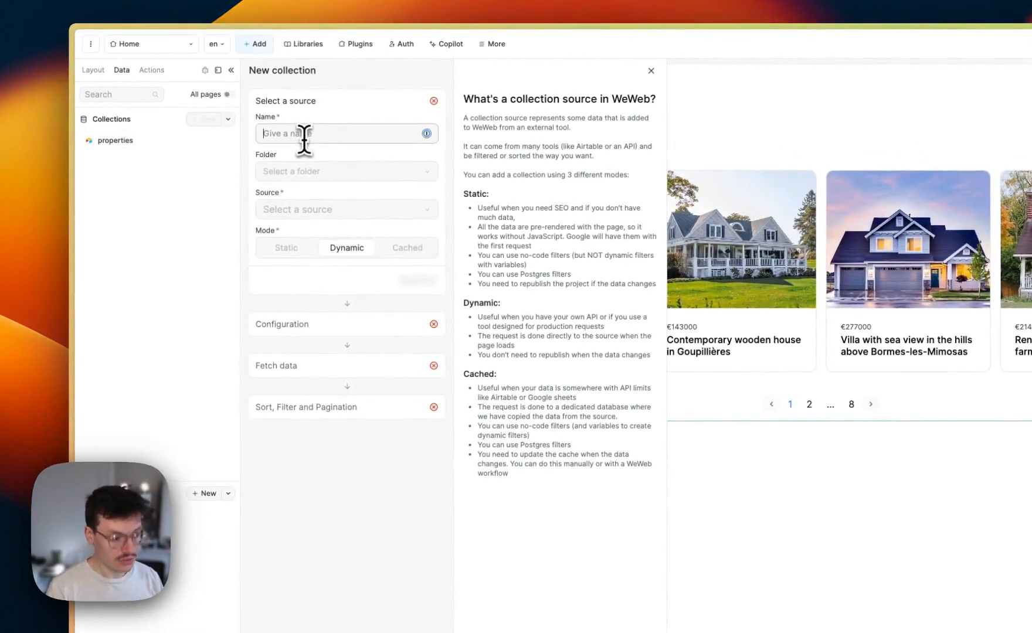
text(regions)
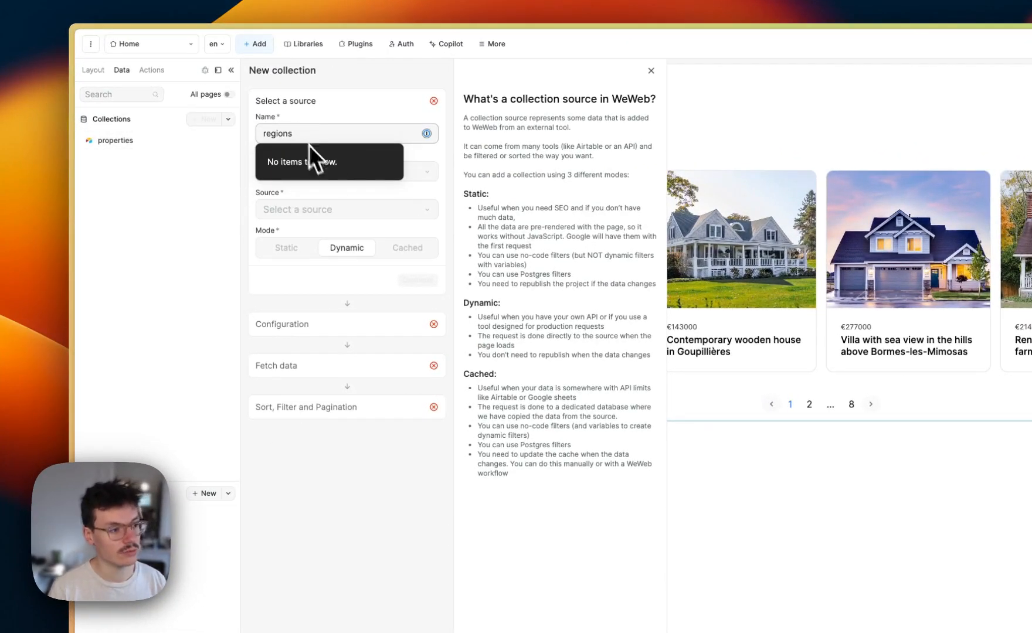
click(369, 212)
click(327, 237)
click(416, 281)
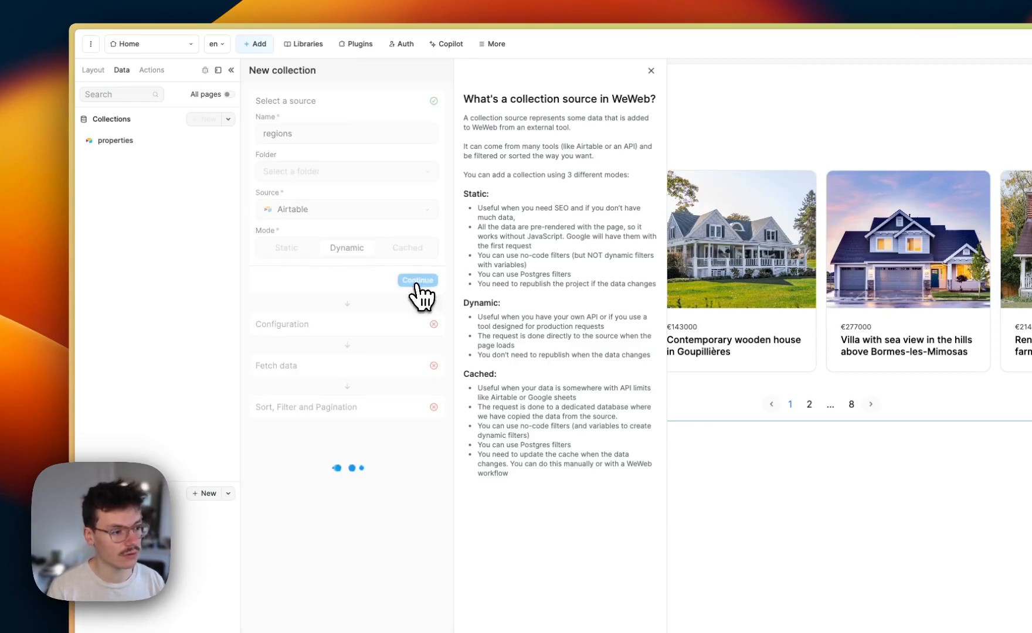
Point it at the Airbnb base's property_region table and fetch the regions
click(320, 216)
click(316, 232)
click(312, 247)
click(314, 305)
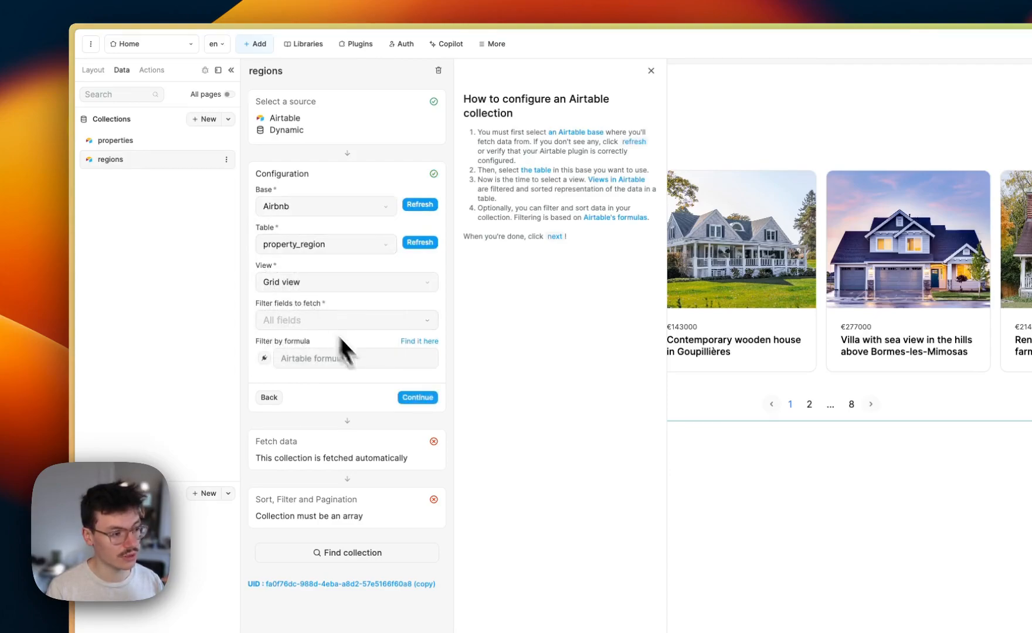
click(417, 397)
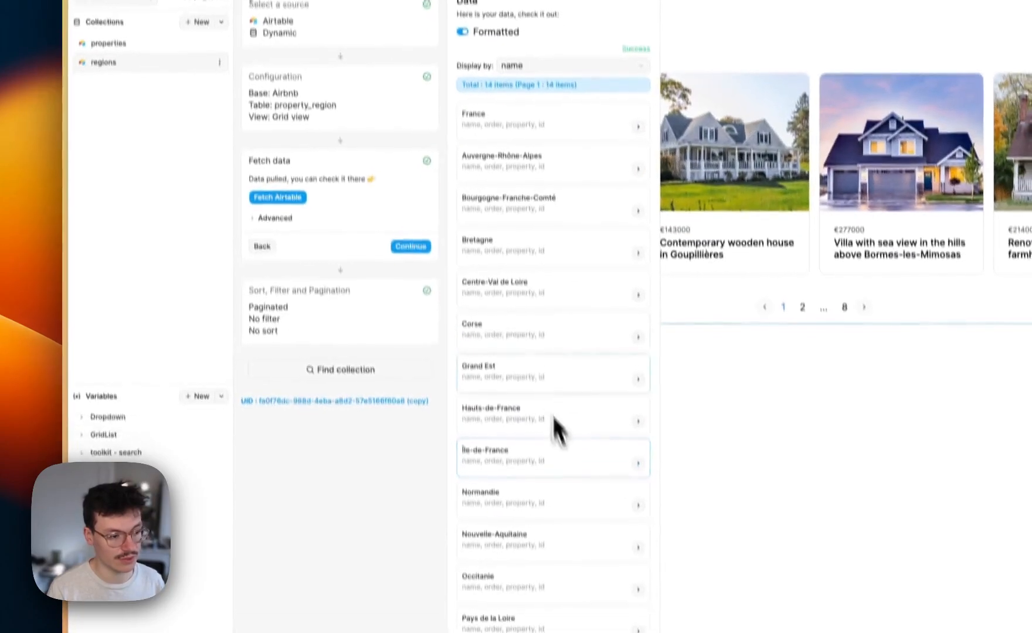
Turn pagination off and finish the regions collection
click(412, 248)
click(271, 217)
click(415, 299)
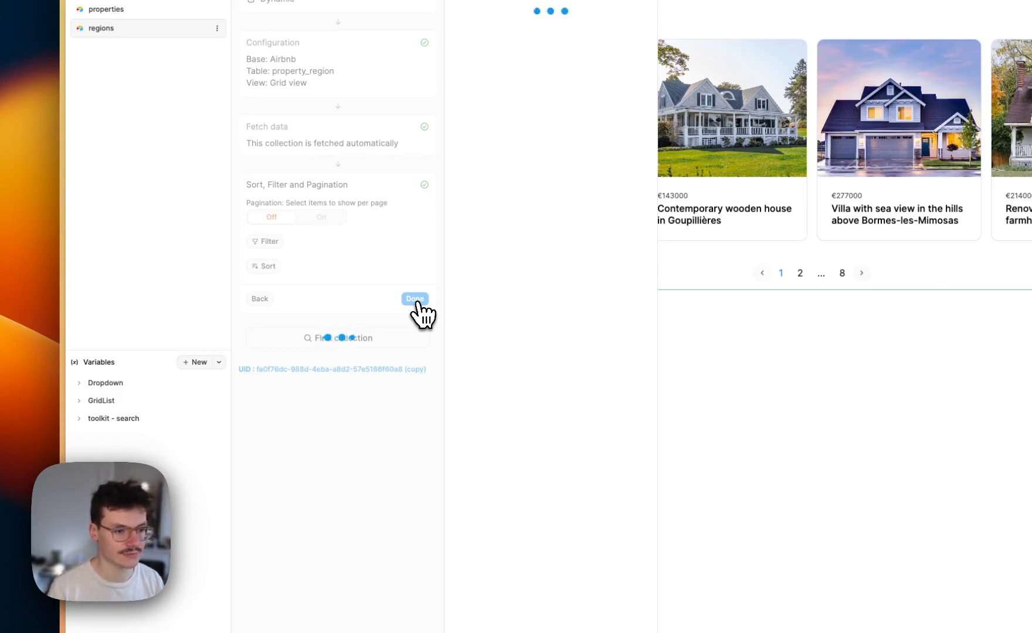
click(397, 226)
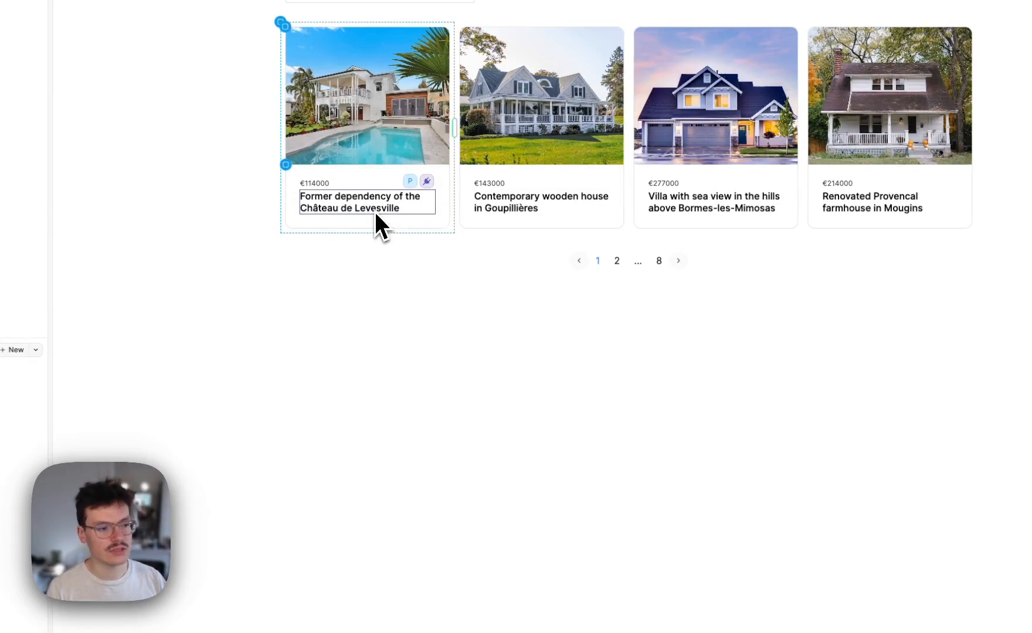
Duplicate the property card's title text with Cmd+D so a copy sits beneath it
click(374, 212)
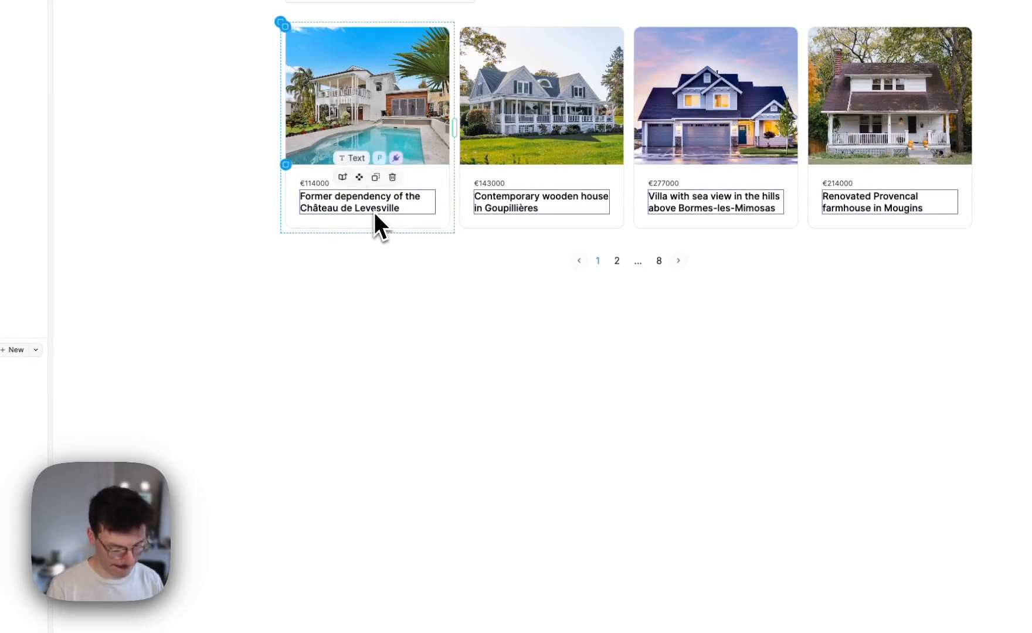
key(super+d)
click(362, 236)
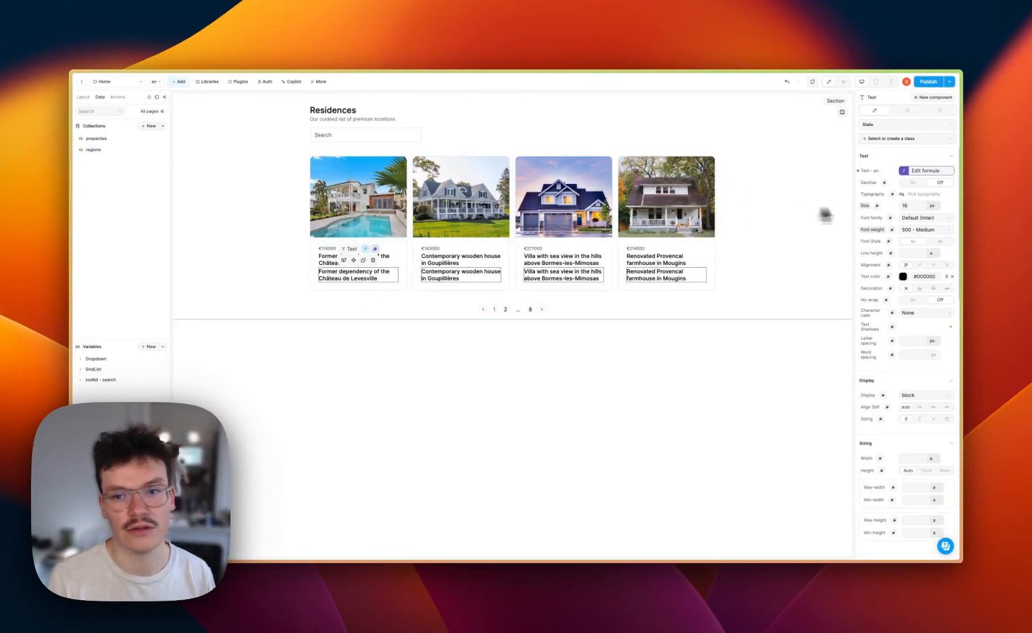
Replace the copied title's name binding with a lookup formula taking item.data.region[0]
click(926, 170)
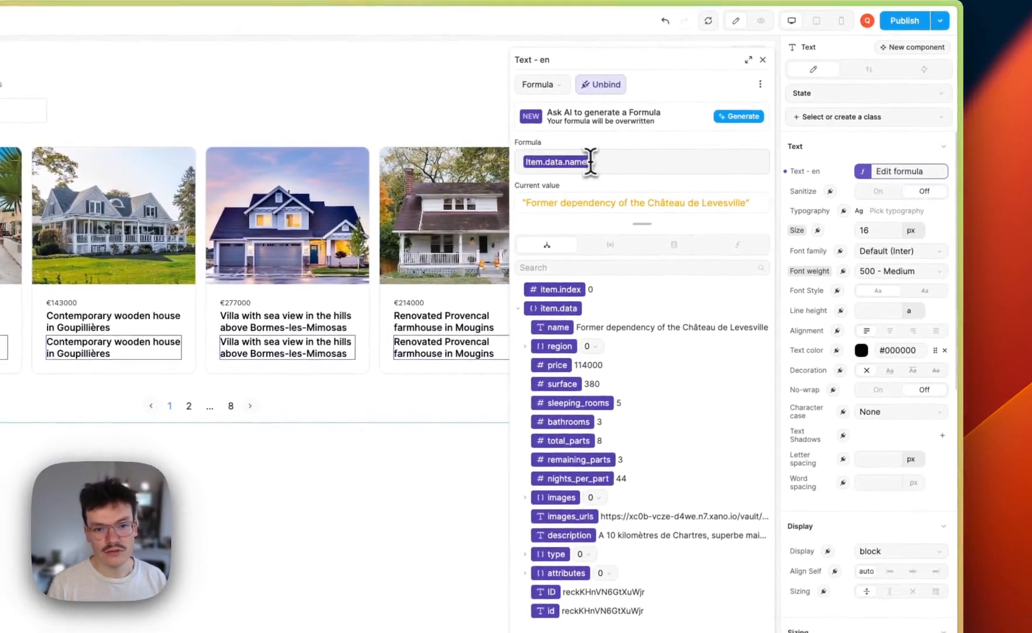
click(607, 163)
key(BackSpace)
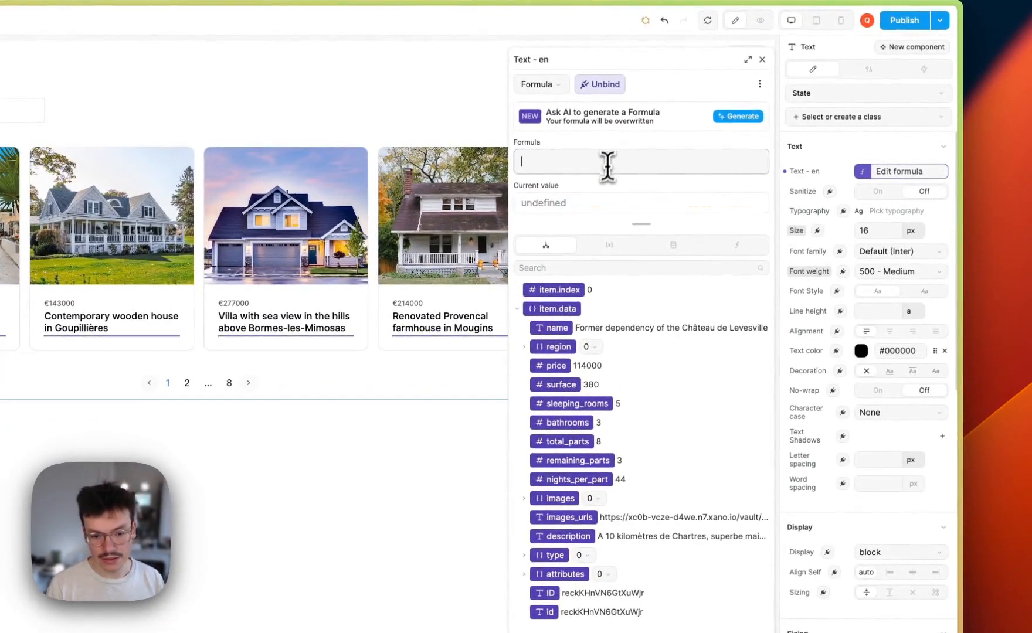
click(519, 346)
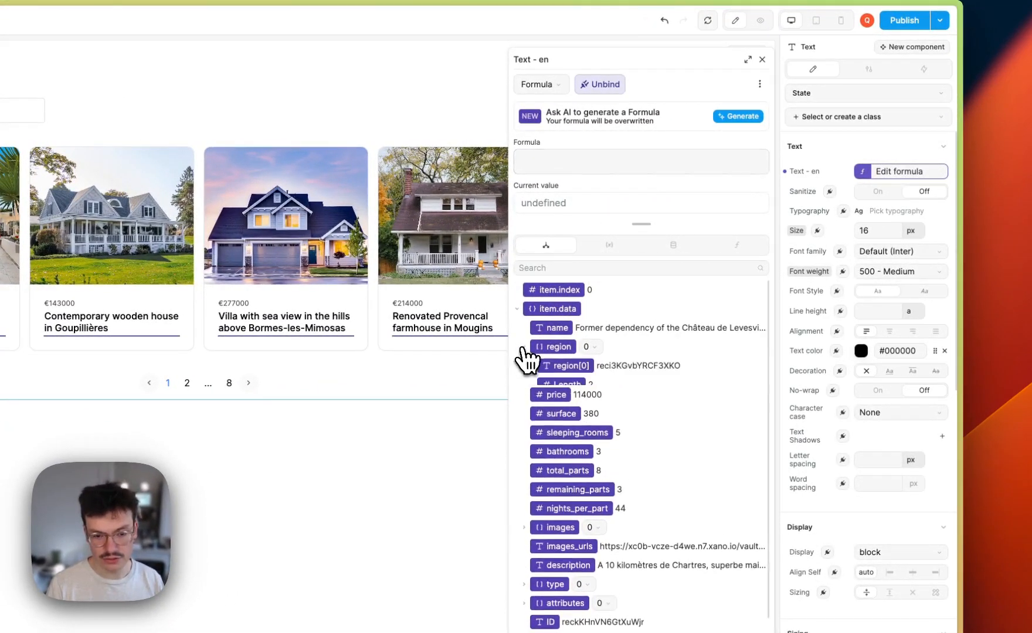
click(563, 366)
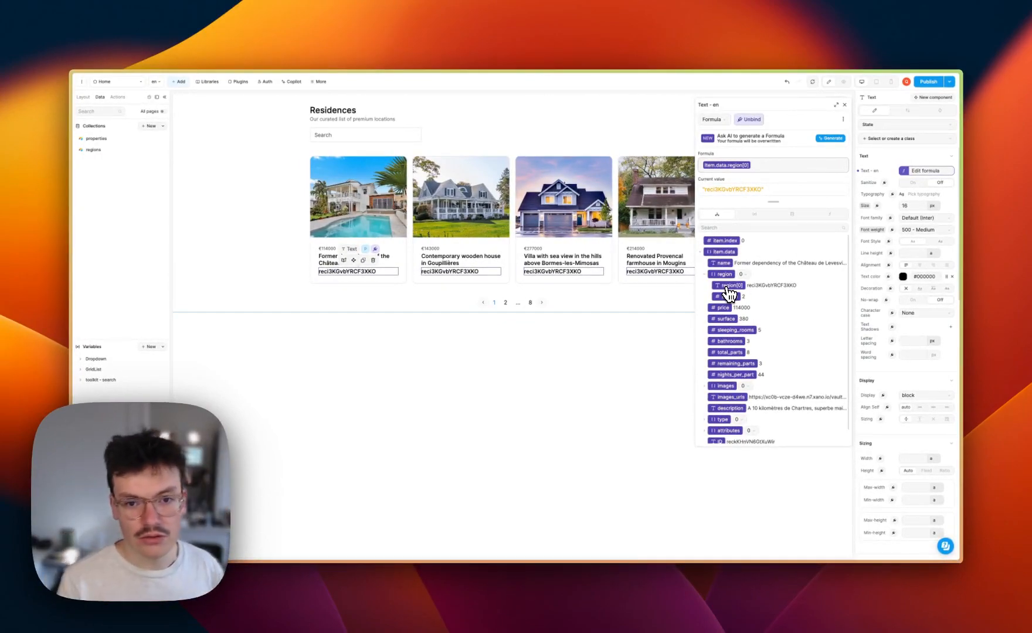
key(BackSpace)
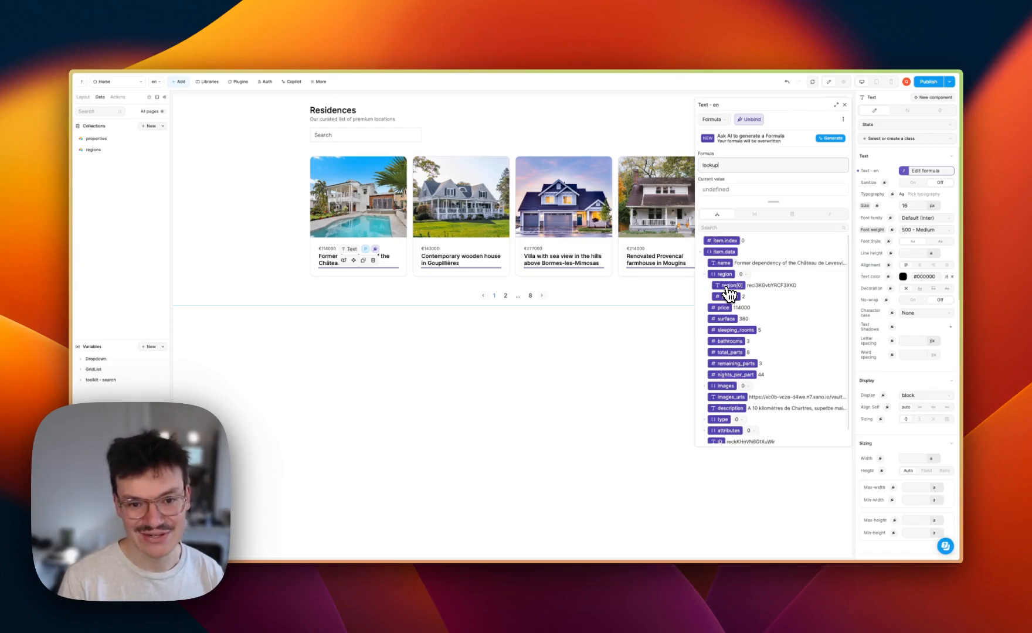
text())
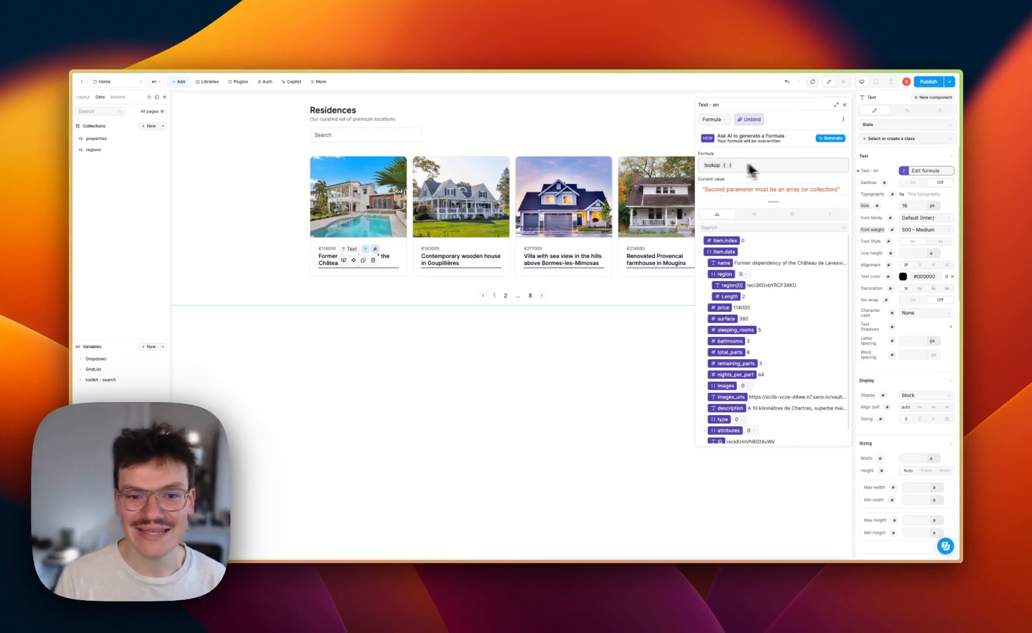
mouse_move(716, 166)
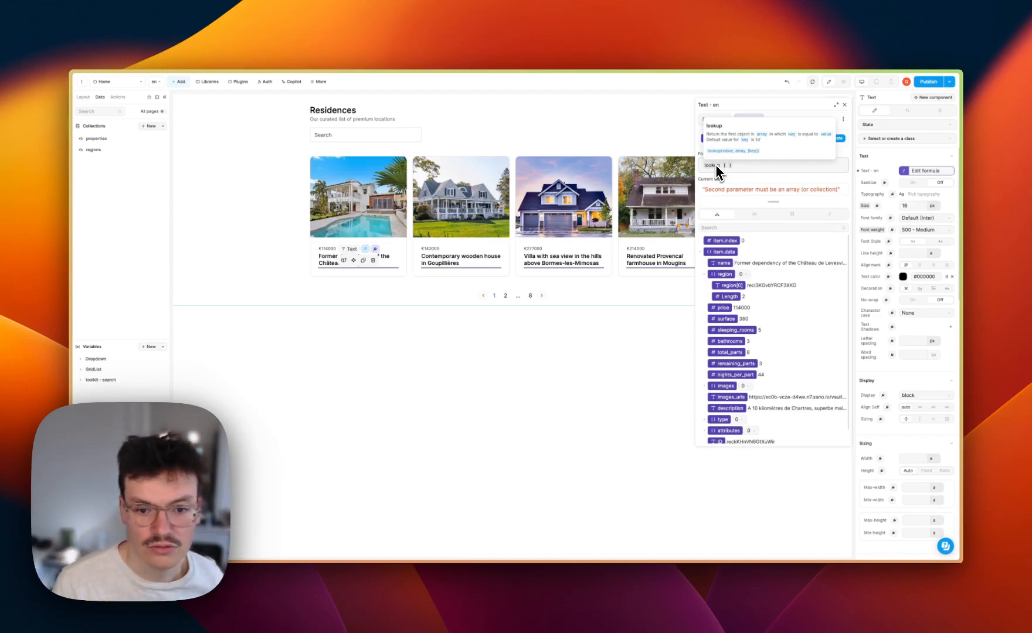
click(727, 286)
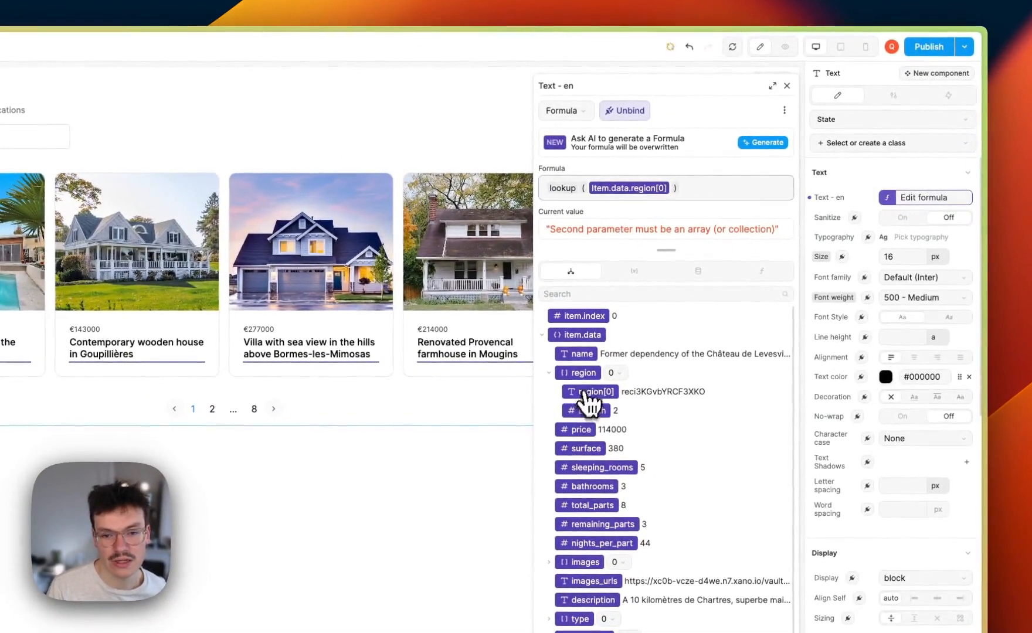
mouse_move(560, 190)
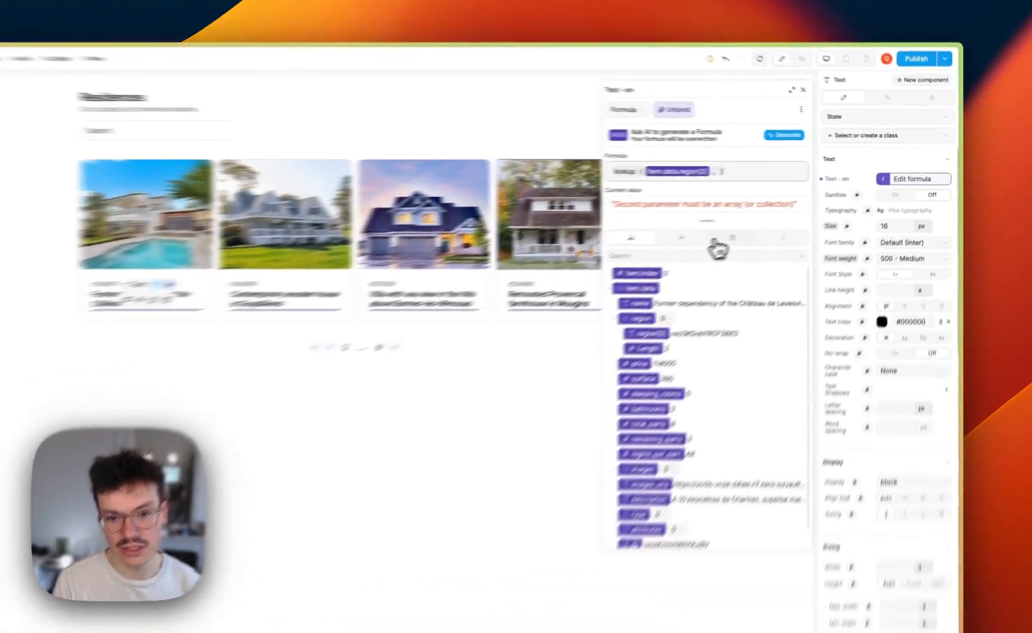
Add the regions collection data and 'id' as the lookup's second and third arguments
click(793, 216)
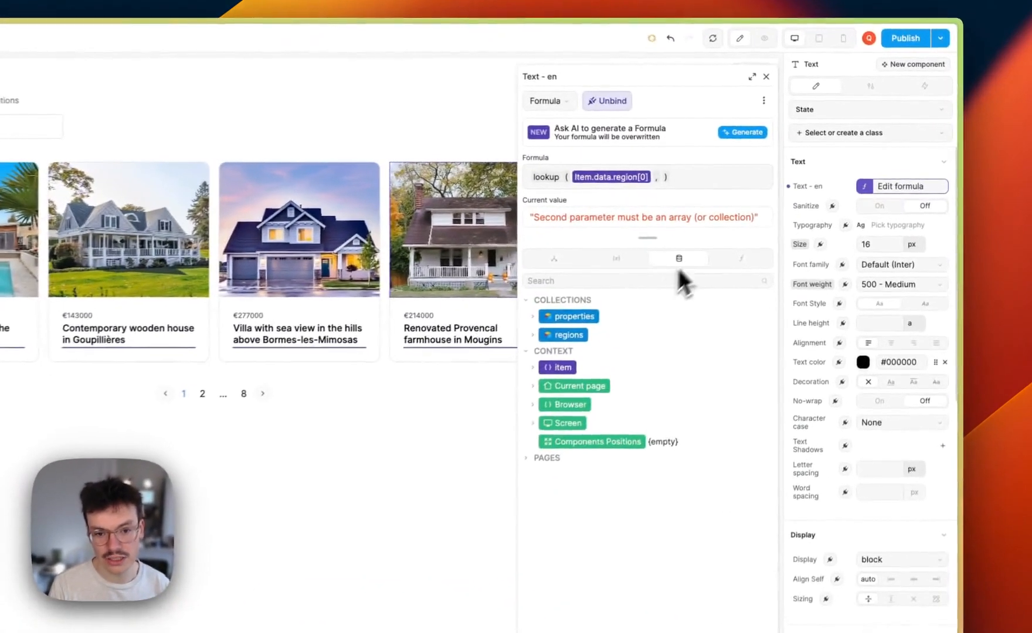
click(533, 335)
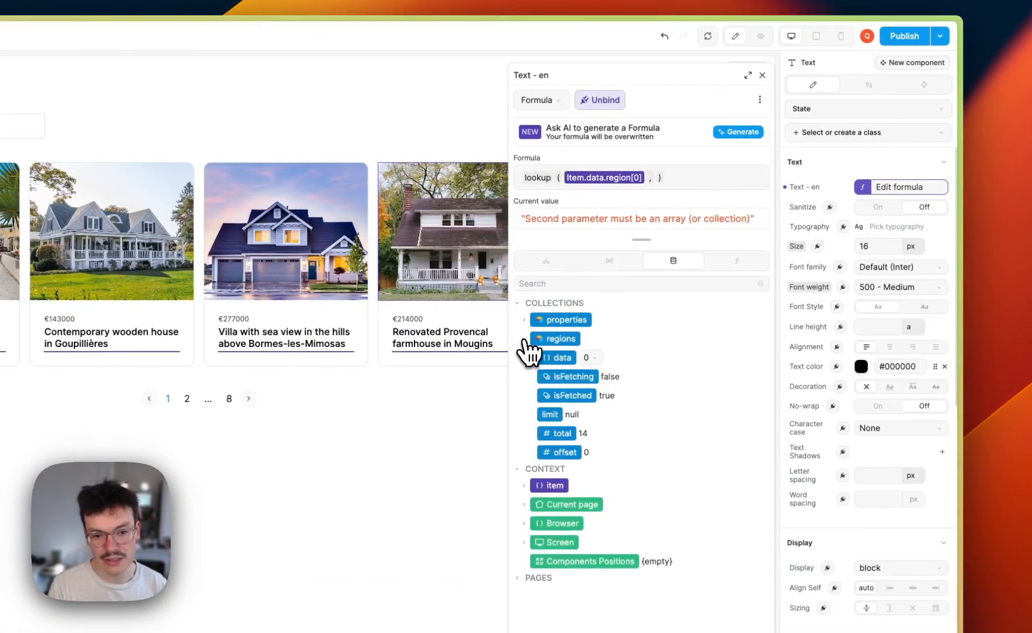
click(557, 357)
text(,'id')
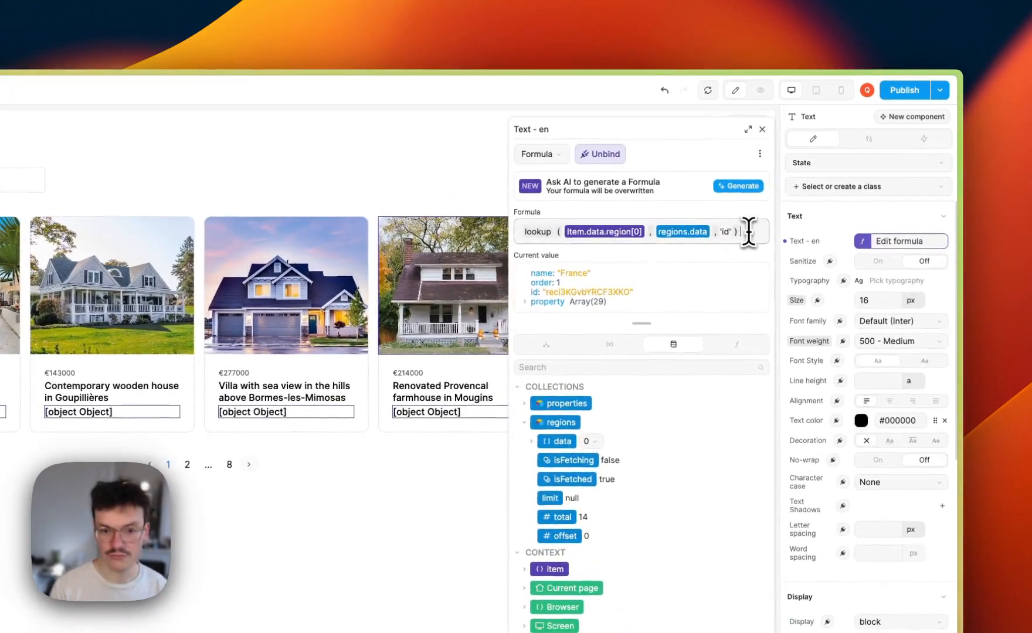
text(.name)
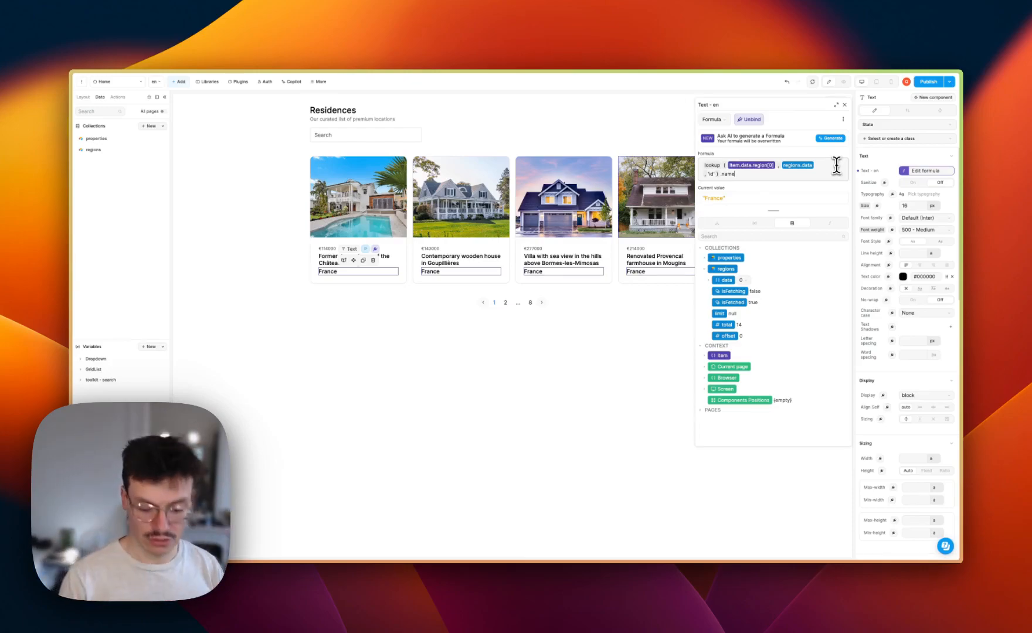
key(BackSpace)
key(BackSpace)
key(BackSpace)
key(BackSpace)
key(BackSpace)
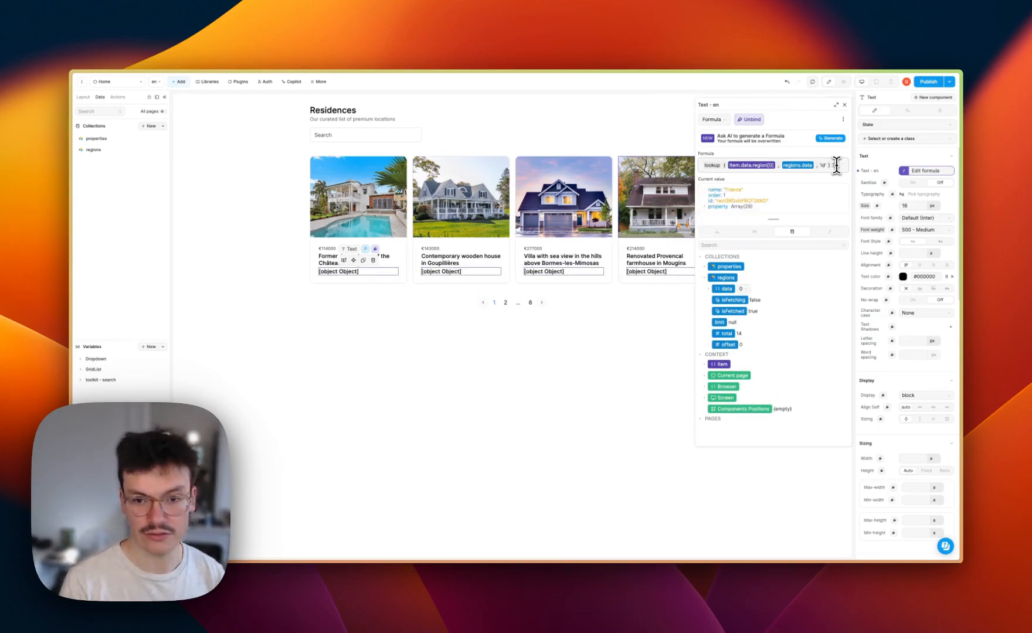
text(.name)
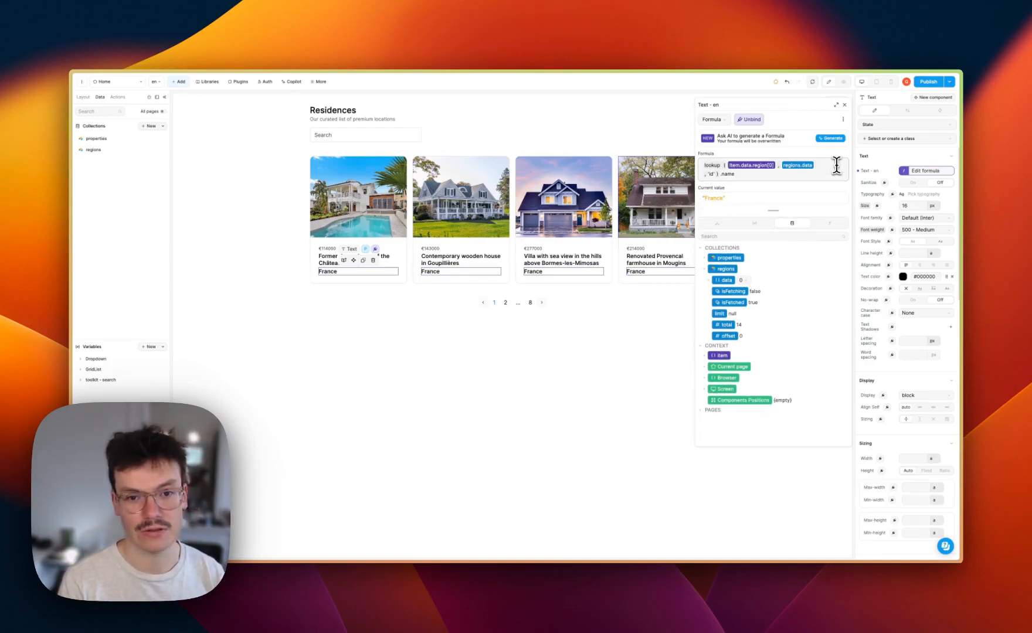
key(BackSpace)
key(BackSpace)
key(BackSpace)
key(BackSpace)
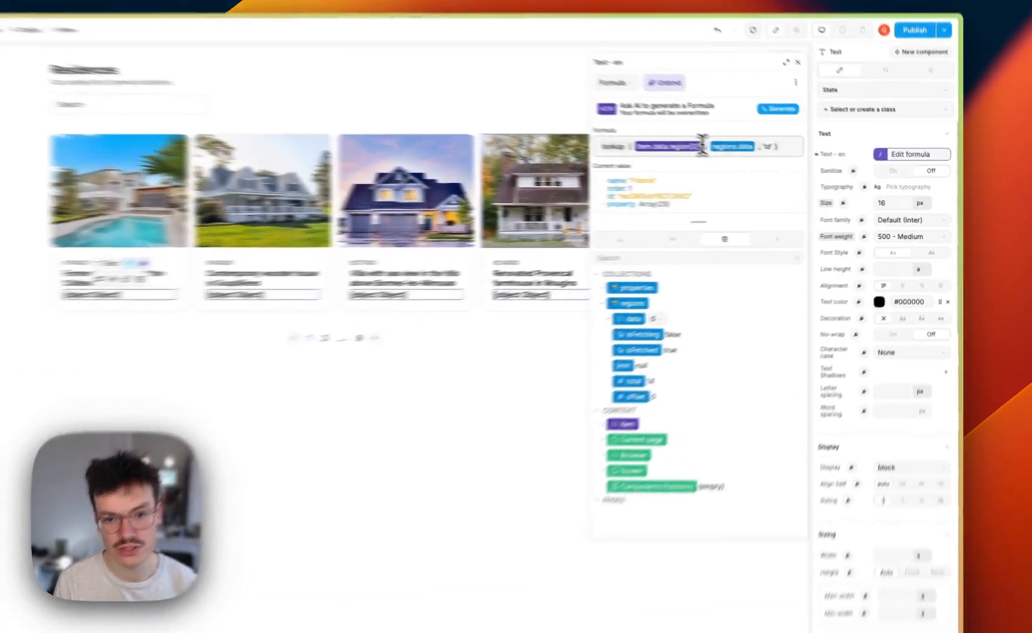
Swap the first argument to item.data.region[1] and compare with the property's regions in Airtable
click(776, 165)
key(BackSpace)
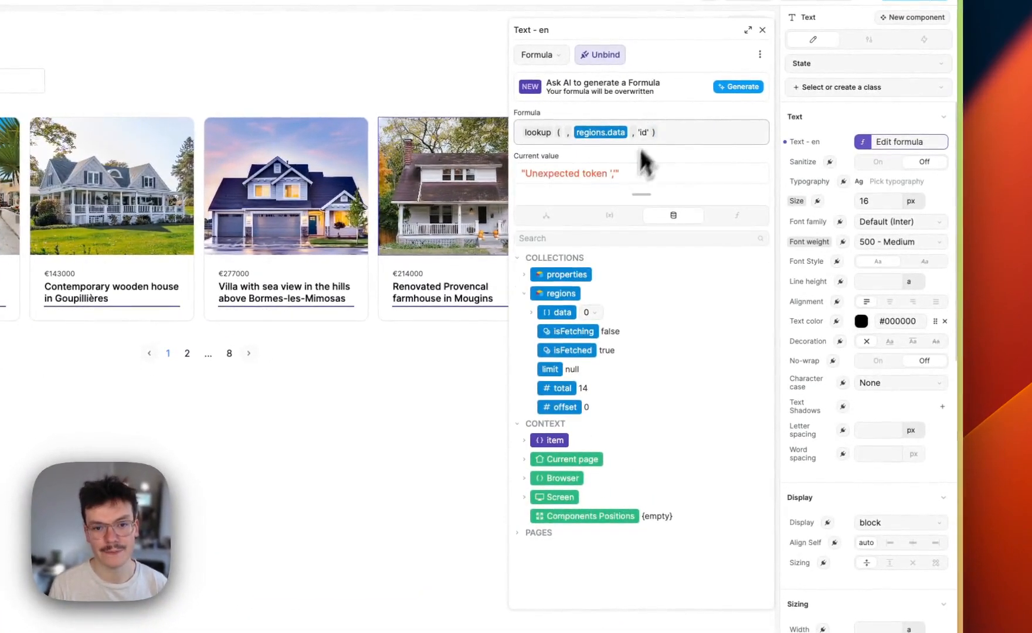
click(534, 218)
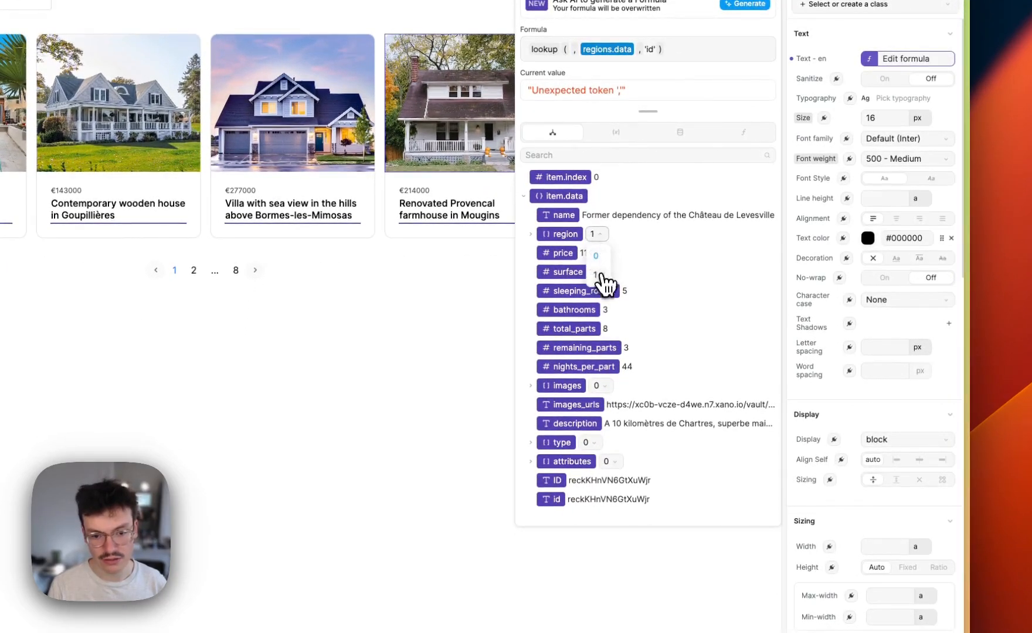
click(532, 234)
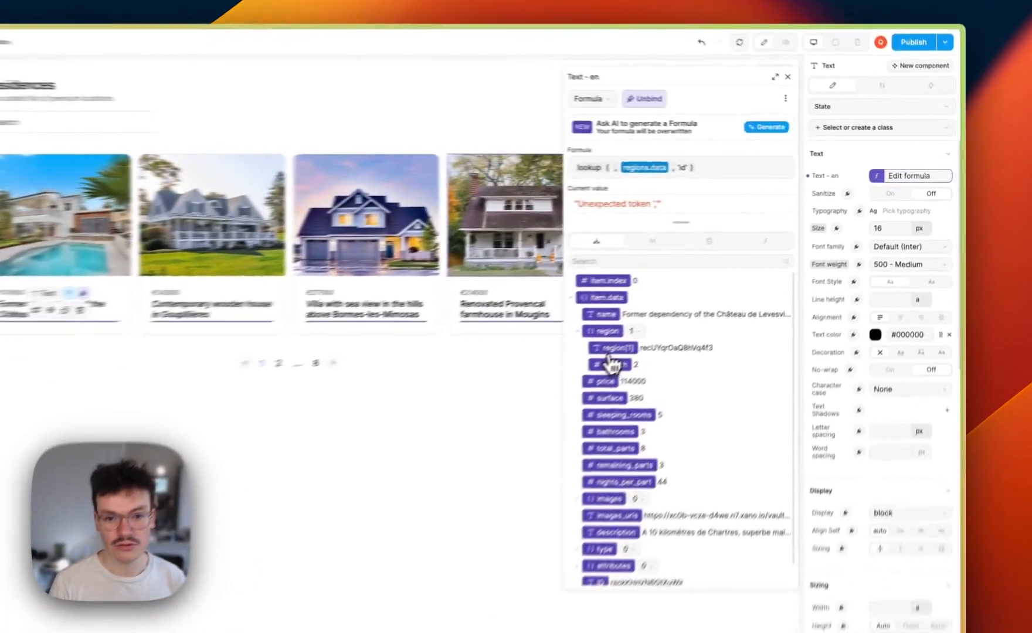
click(720, 286)
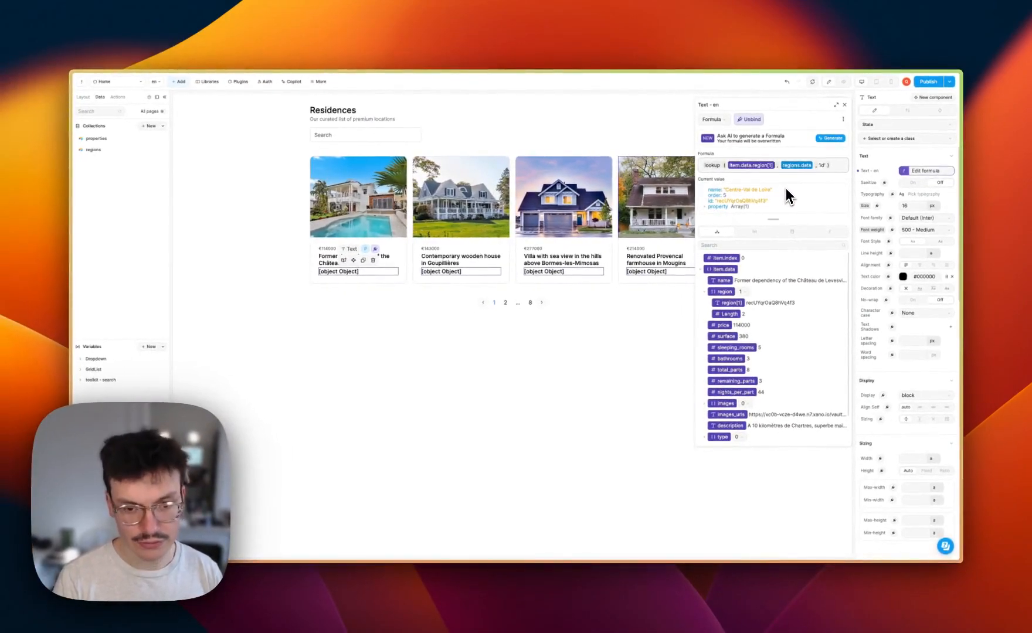
mouse_move(71, 338)
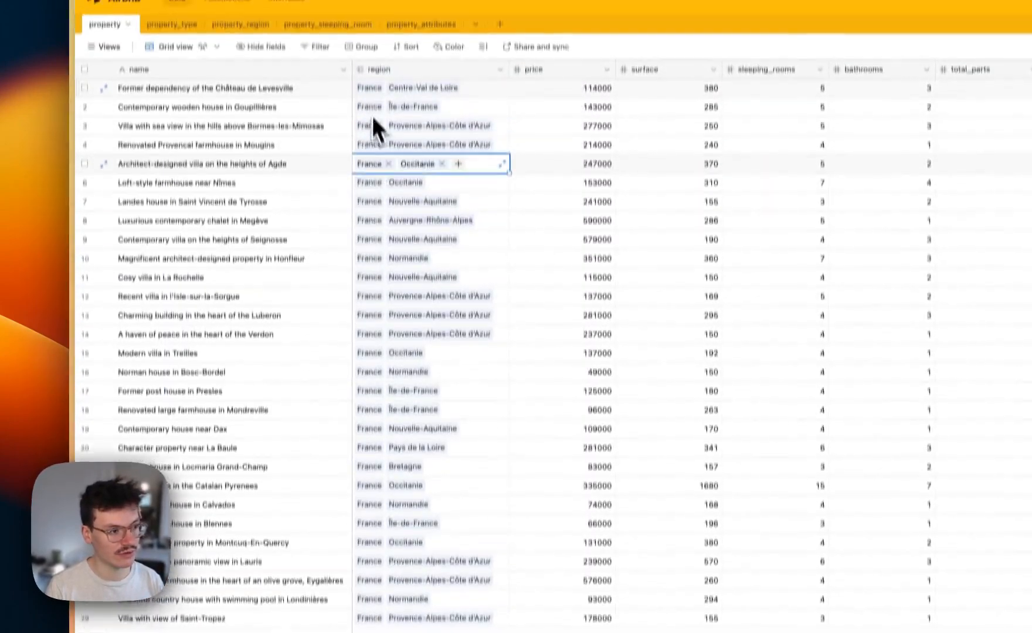
click(369, 125)
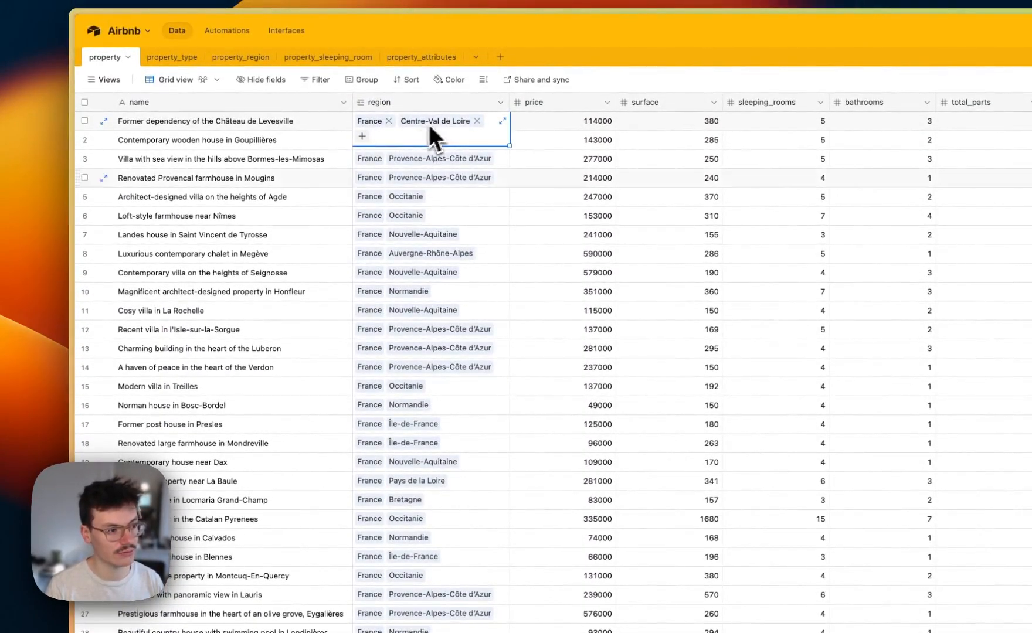
mouse_move(18, 422)
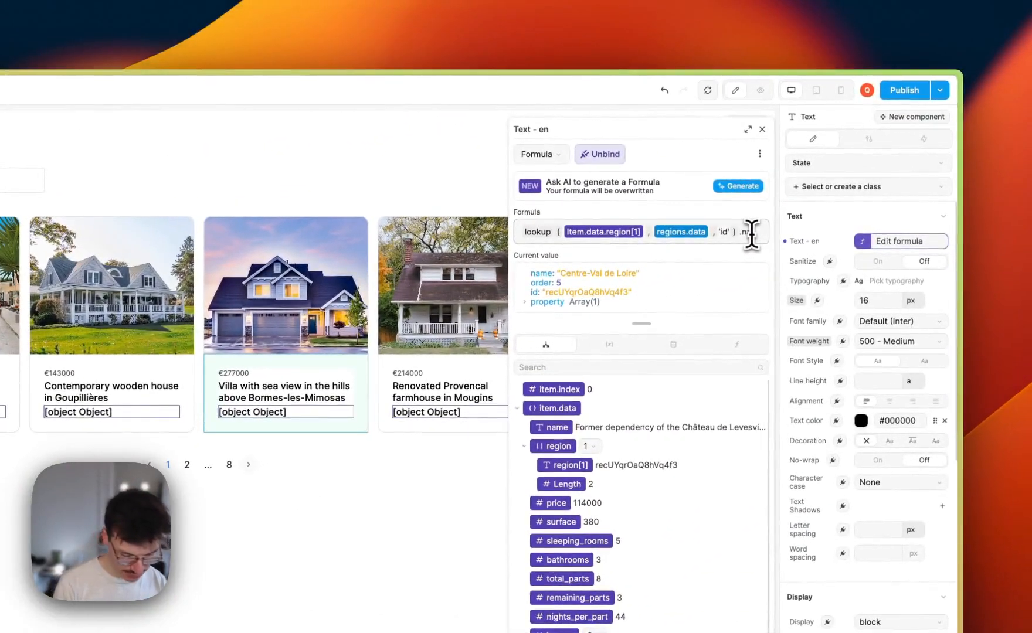
Append .name to the lookup result and close the formula editor
text(ame)
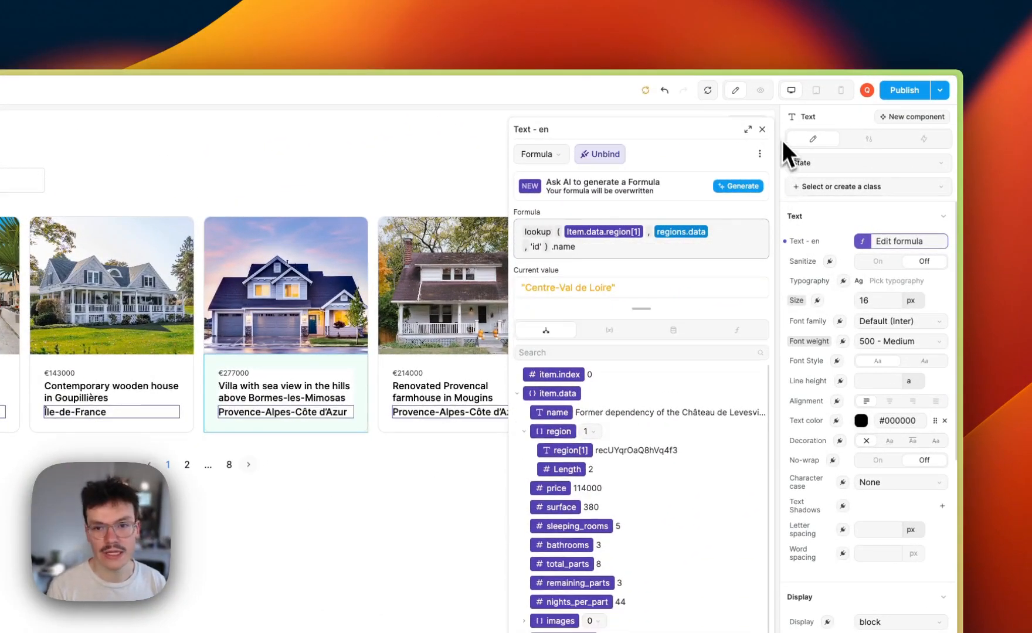
click(762, 129)
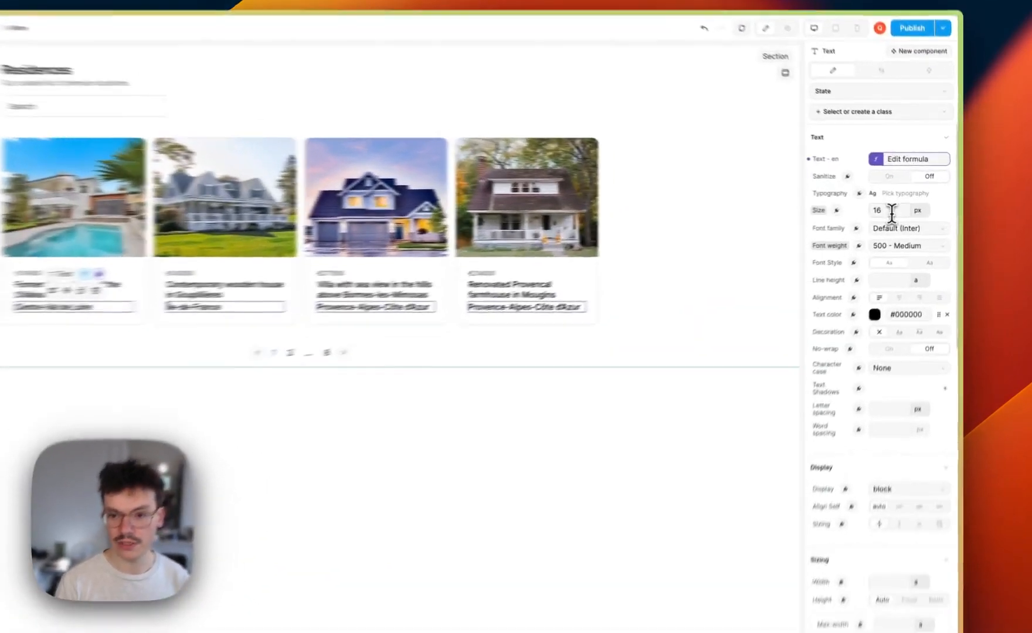
Set the region text to 13 px with weight 400 - Normal, then check it in preview
double_click(914, 206)
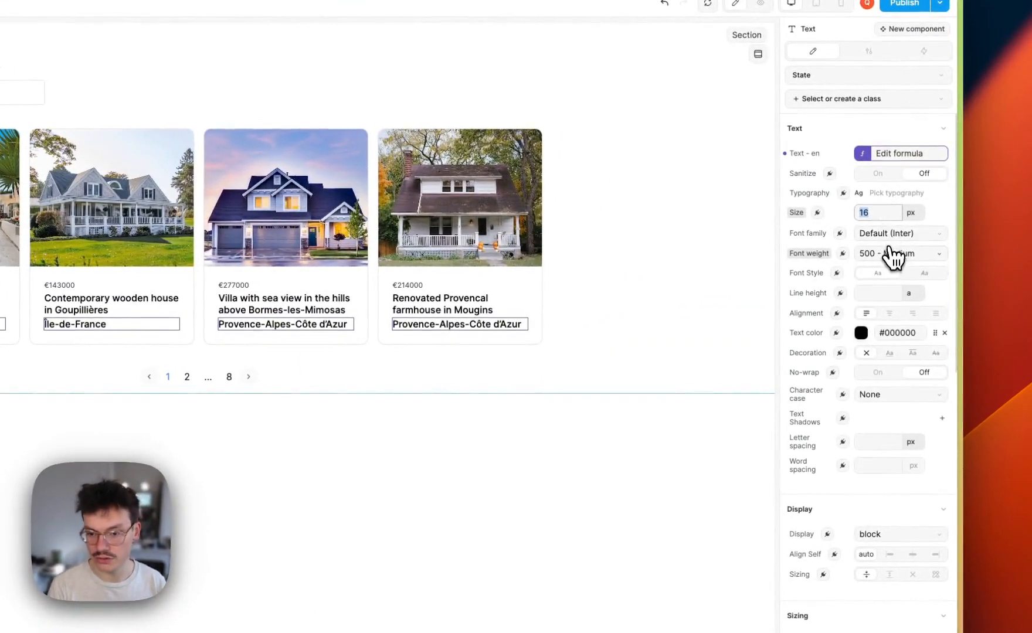
click(892, 255)
click(911, 376)
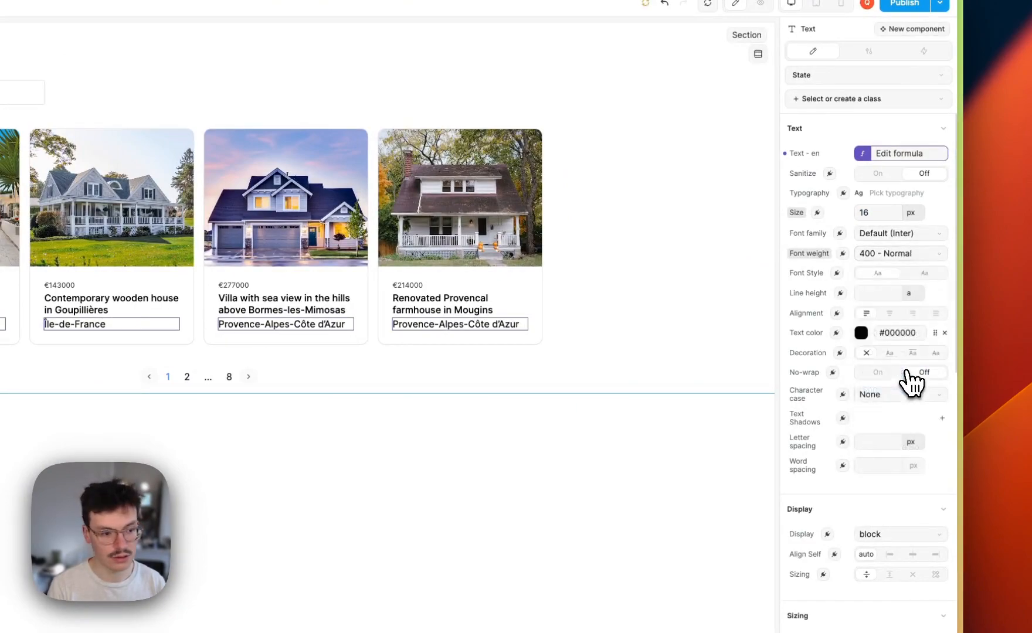
text(13)
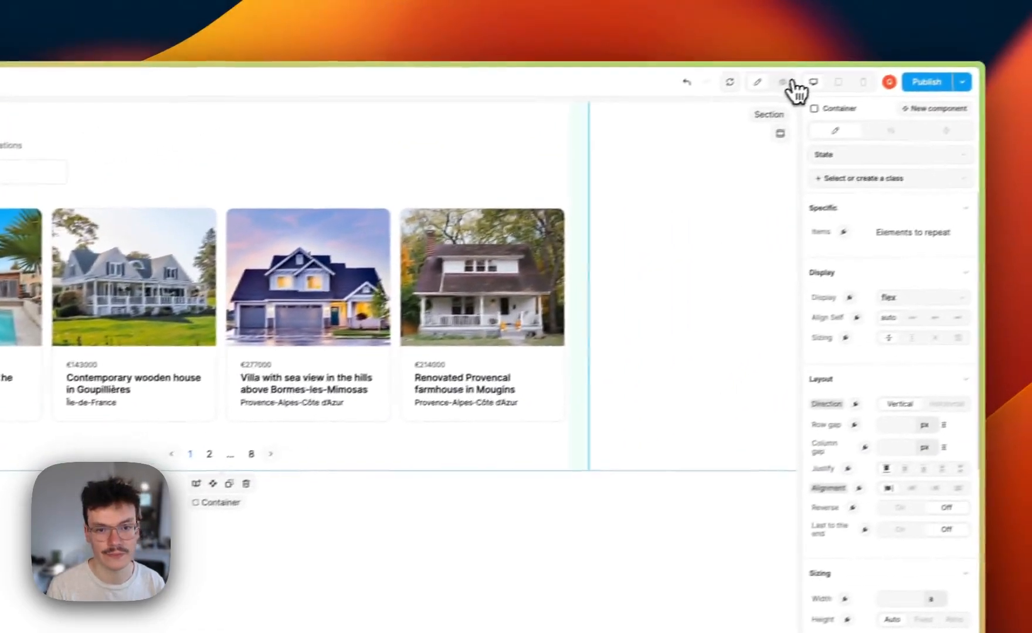
click(966, 13)
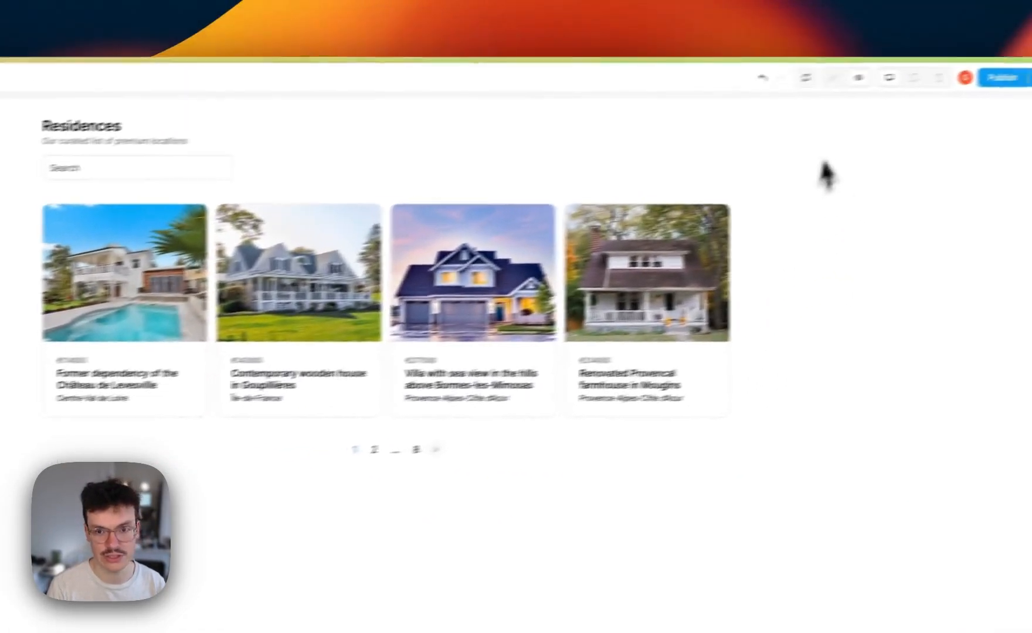
click(831, 76)
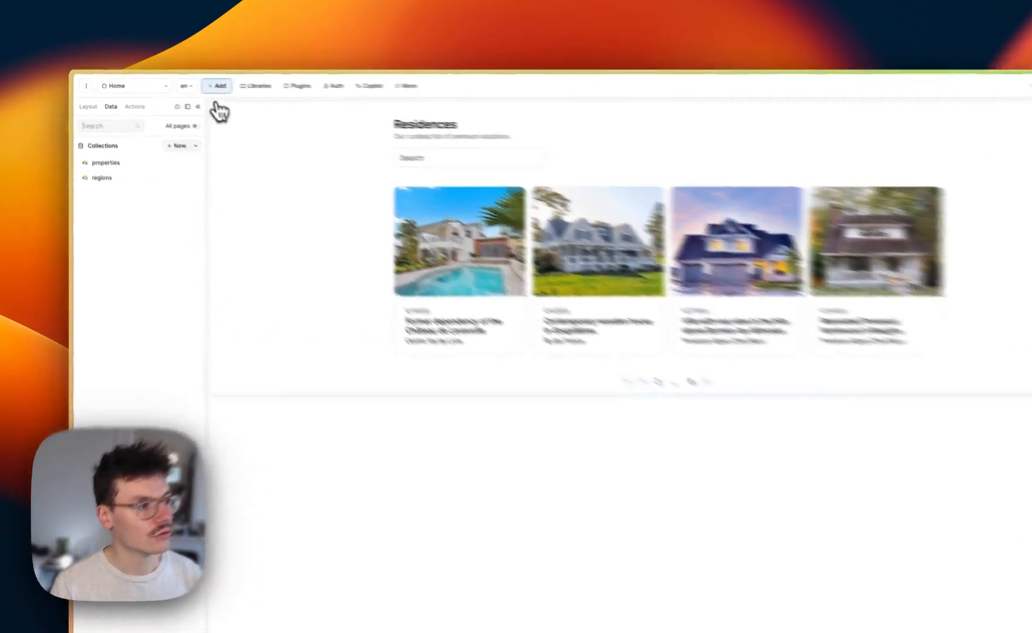
Drag a Select component below the Search field and delete its Make label and hint text
click(179, 82)
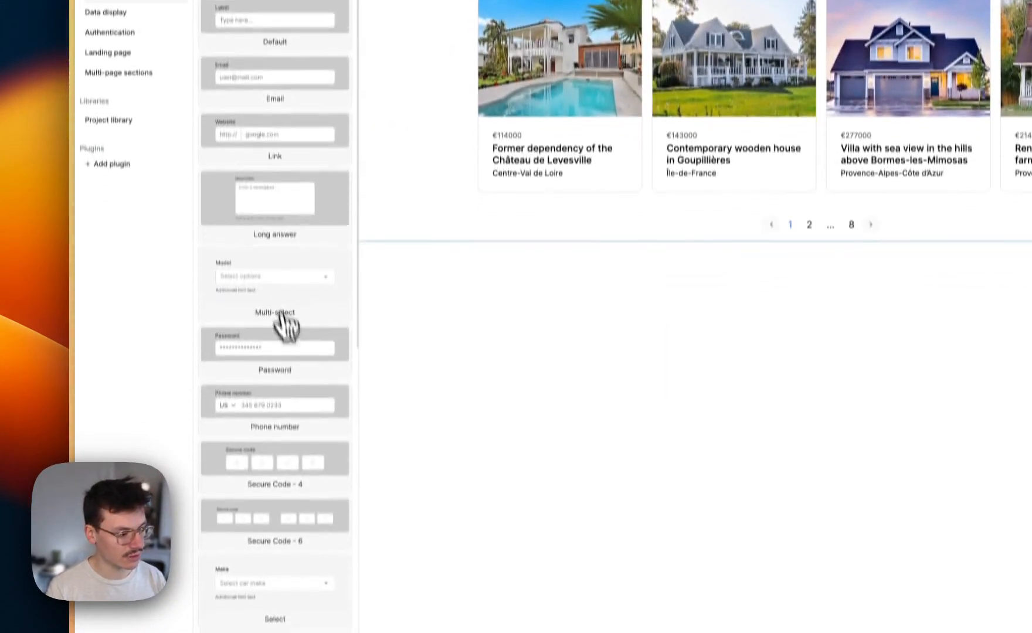
drag(274, 519, 647, 166)
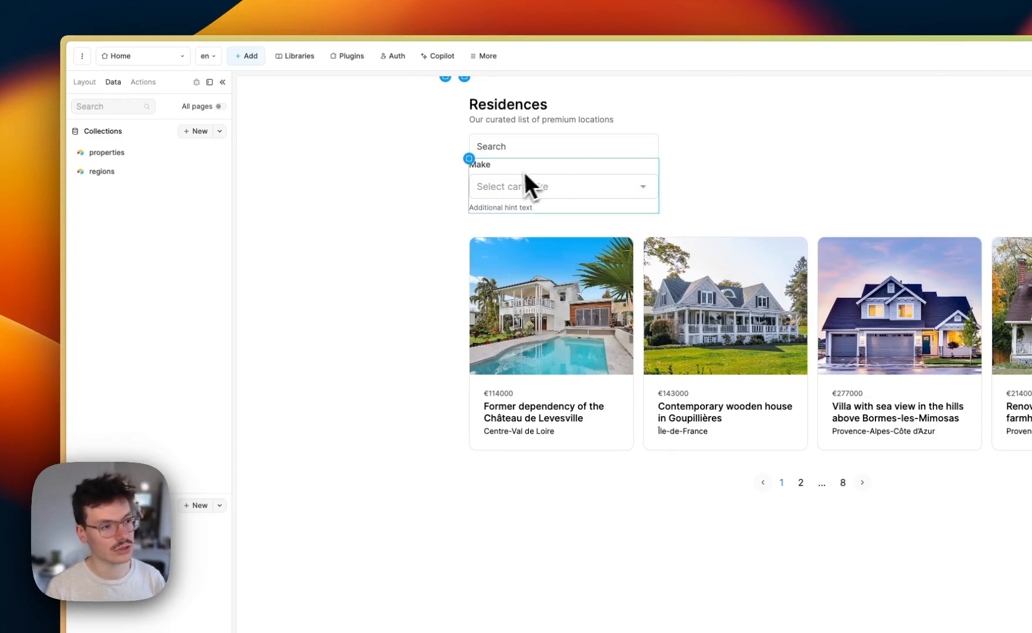
key(Delete)
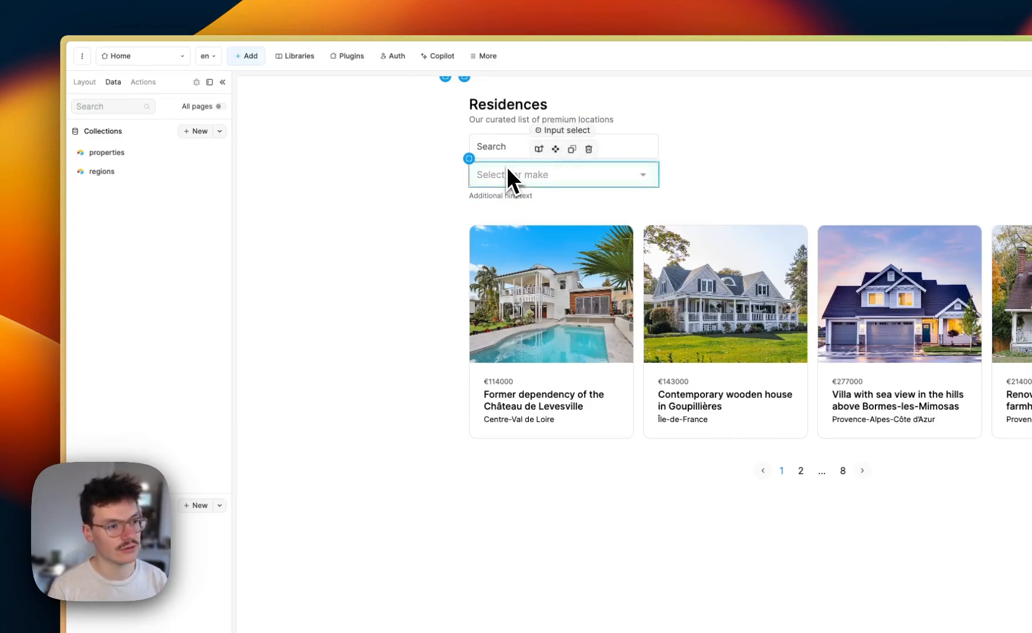
key(Delete)
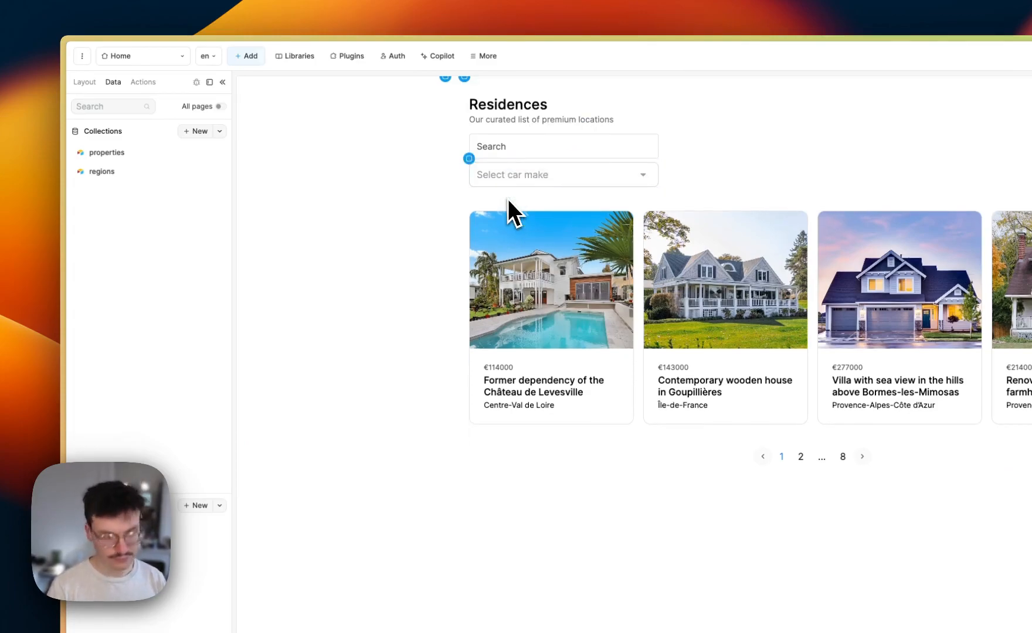
Wrap the Search bar and Select layers together in a flexbox with Cmd+G
click(95, 112)
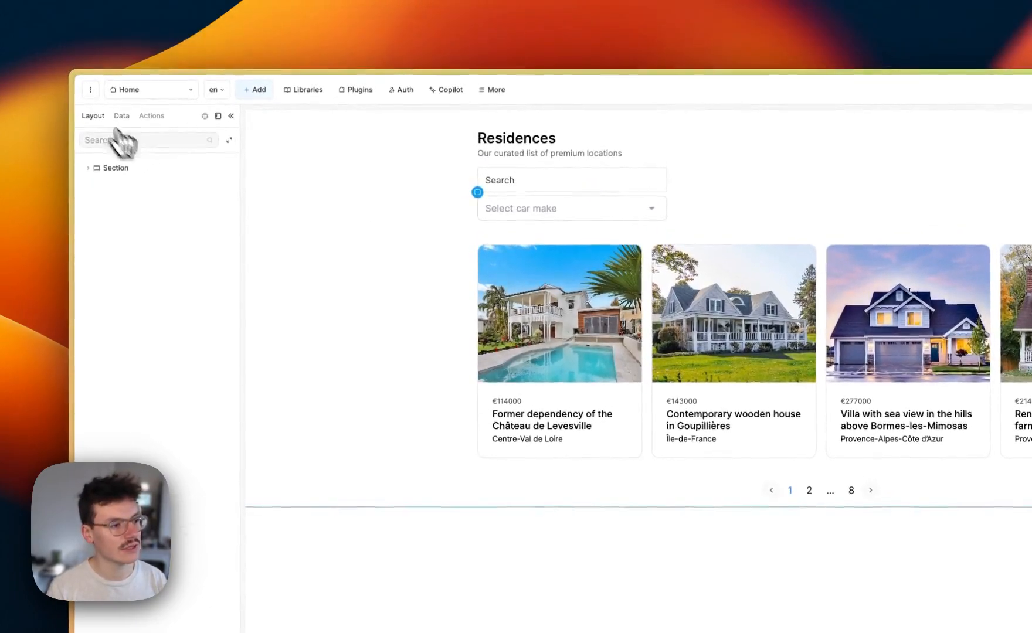
click(519, 180)
click(520, 183)
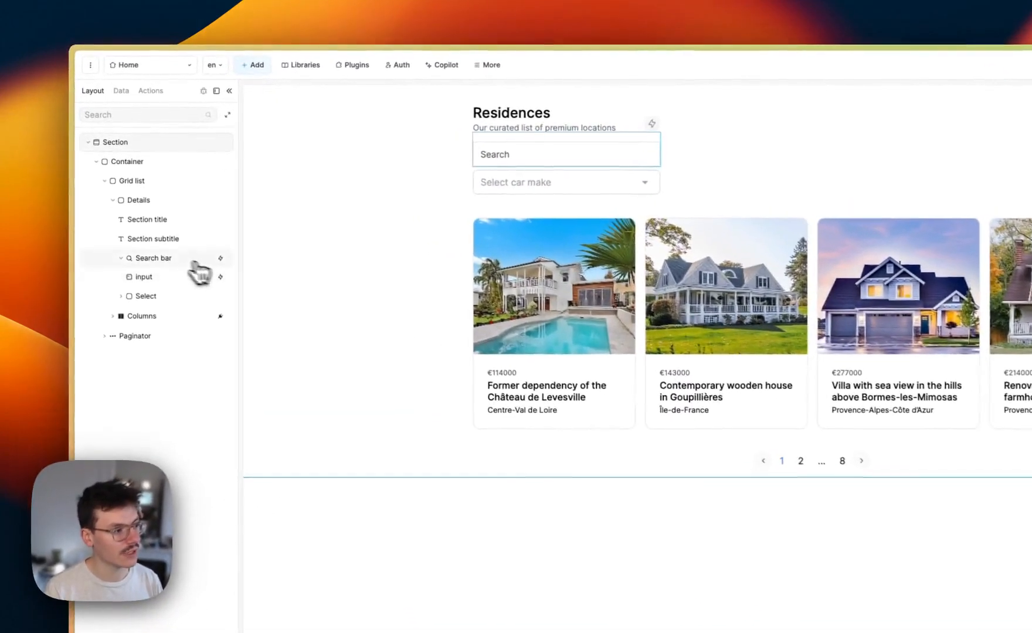
click(139, 197)
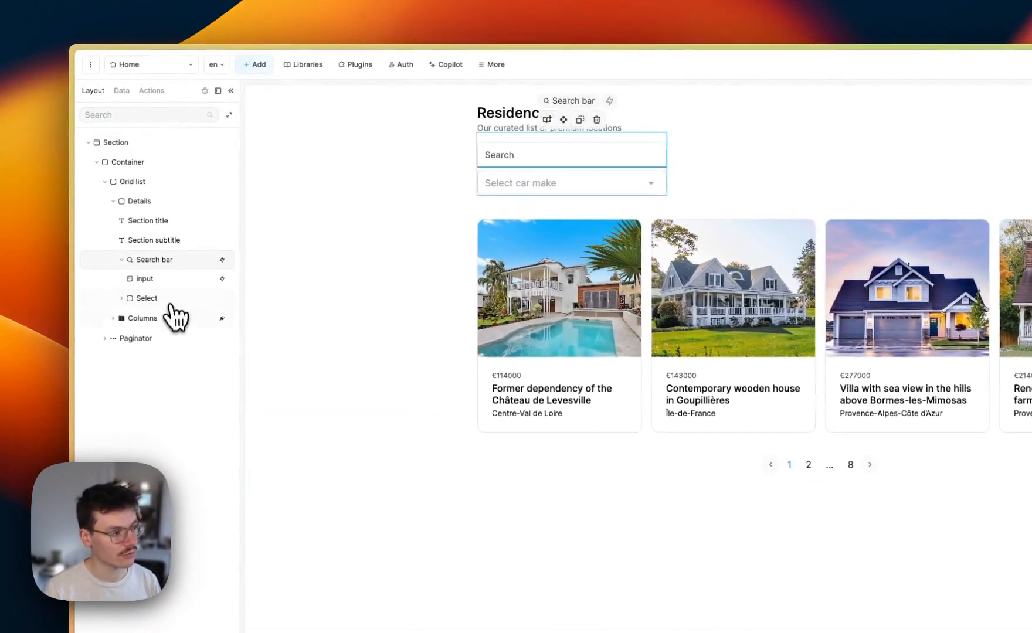
click(164, 302)
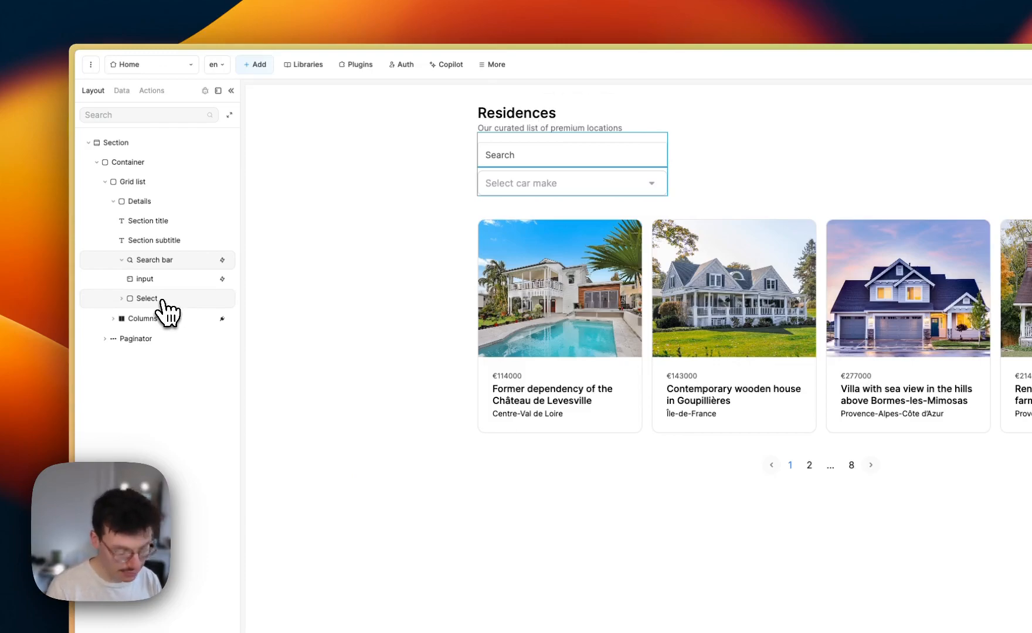
key(super+g)
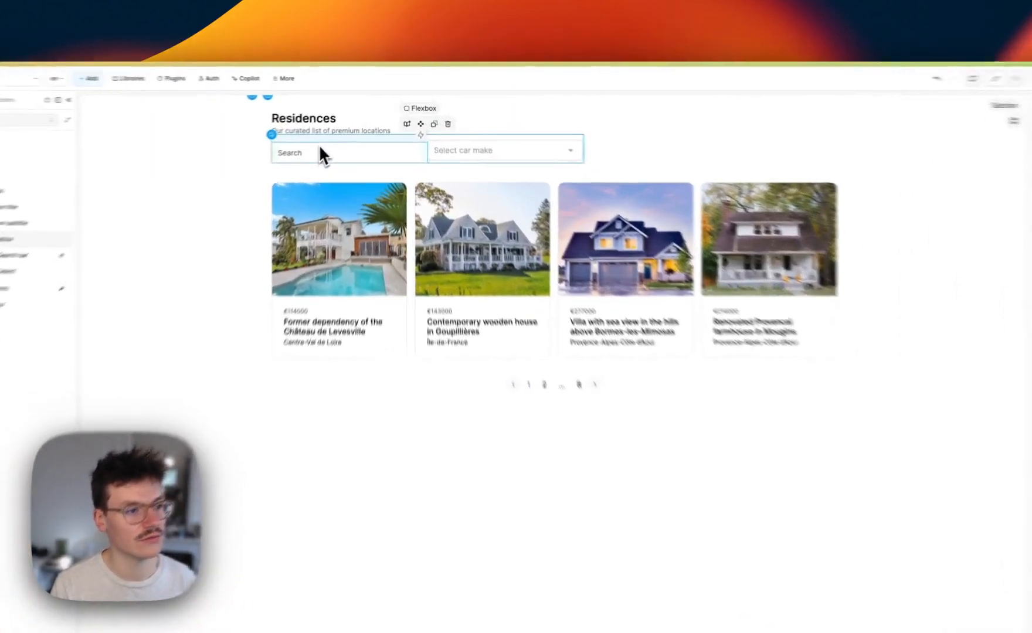
click(344, 130)
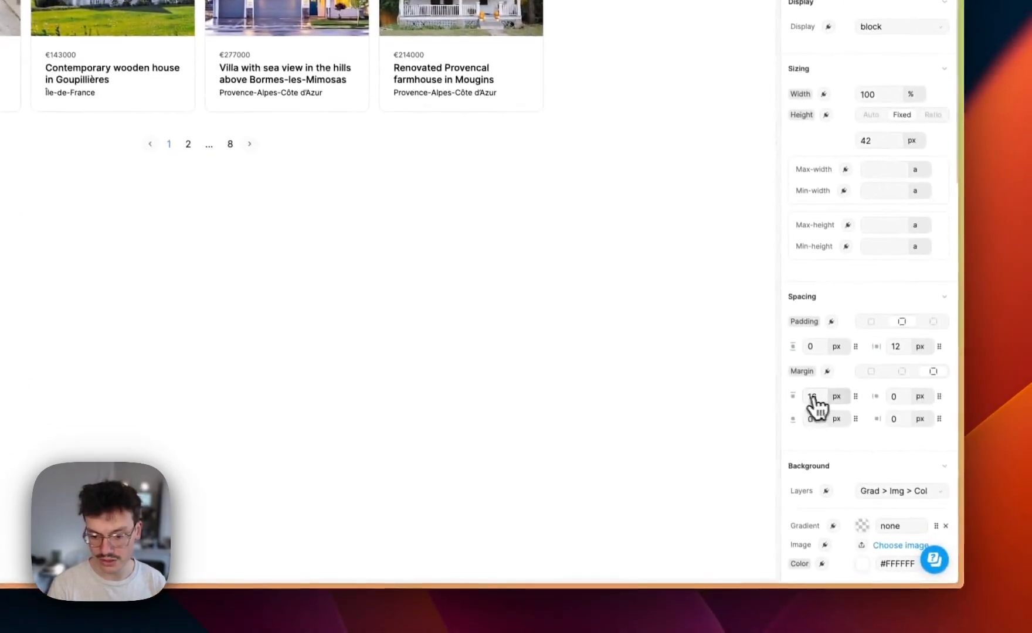
Zero the search input's top margin and change the flexbox row's alignment
click(813, 396)
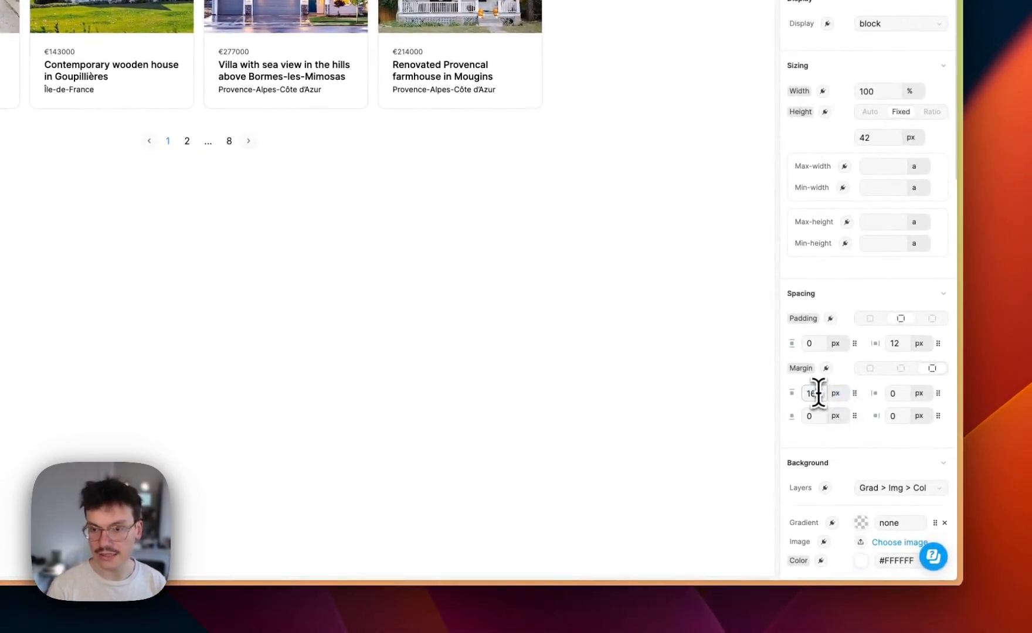
text(0)
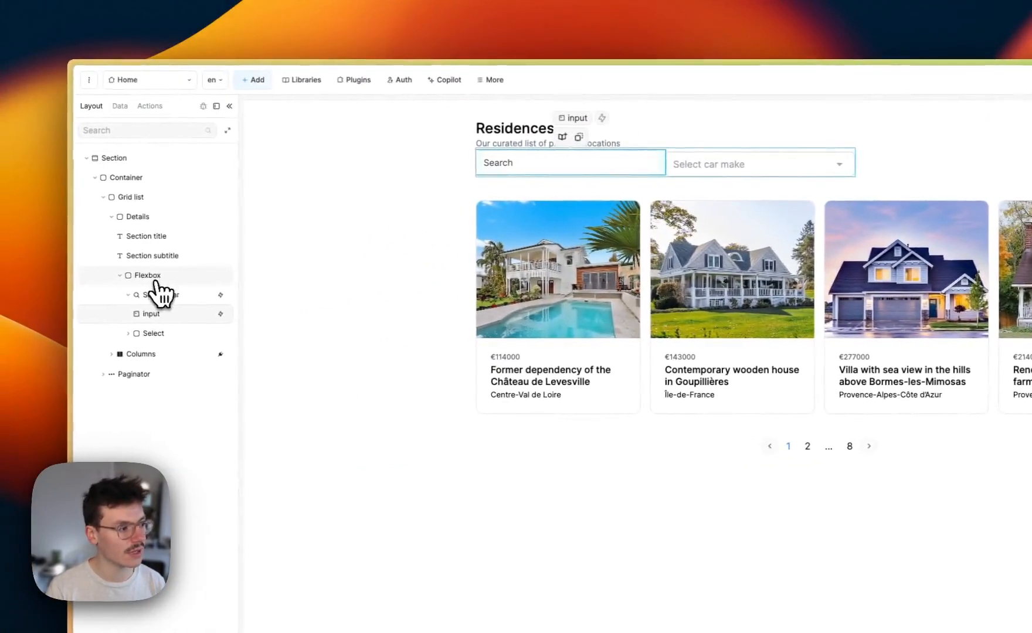
click(138, 277)
click(110, 295)
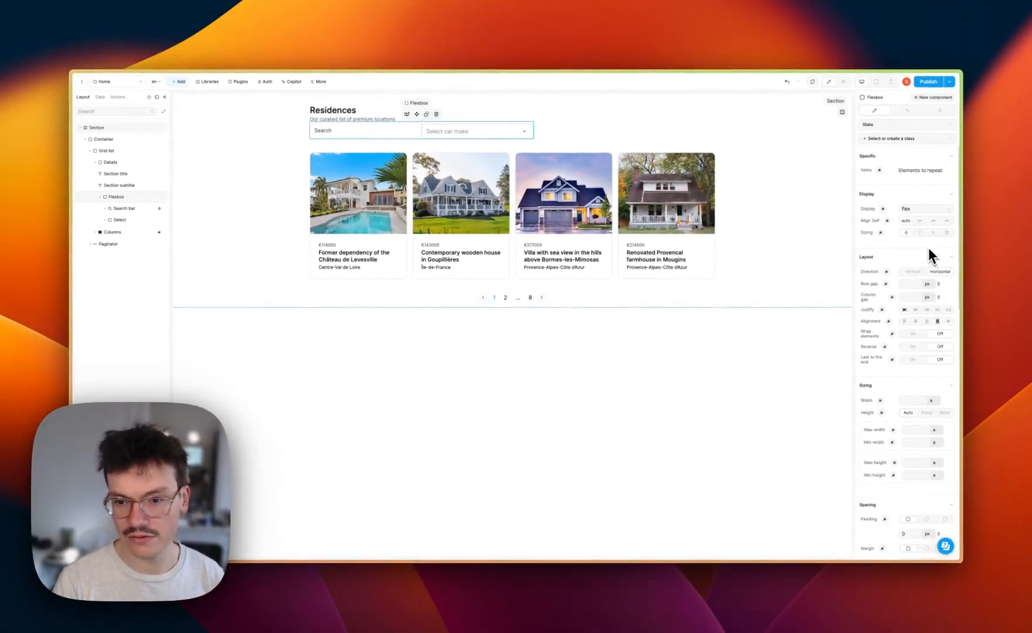
click(915, 322)
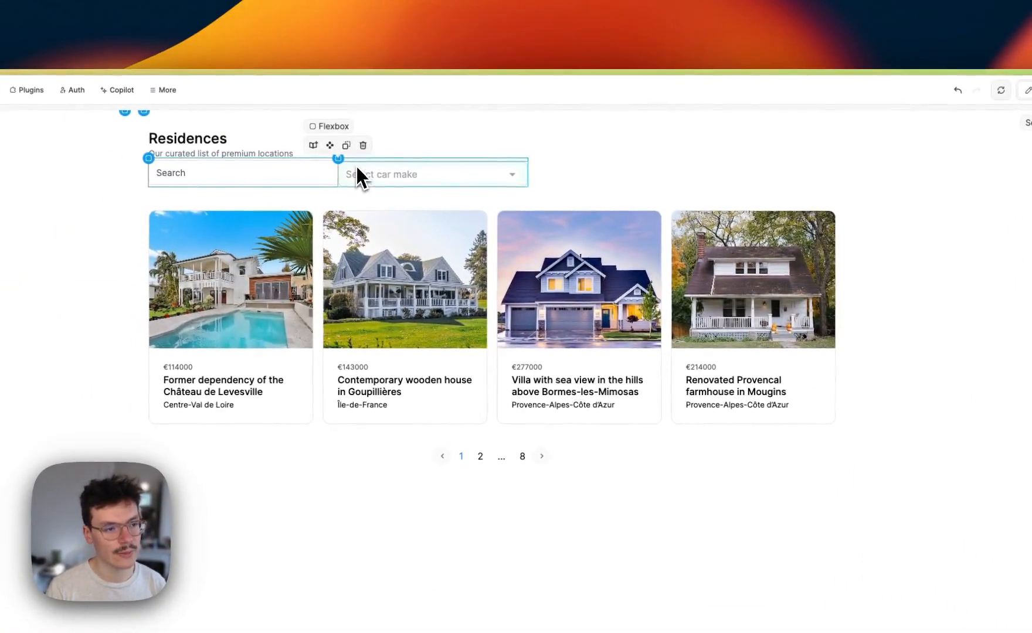
Set a column gap on the search-and-select row and give it a 16 px top margin
click(358, 168)
scroll(922, 458, down, 10)
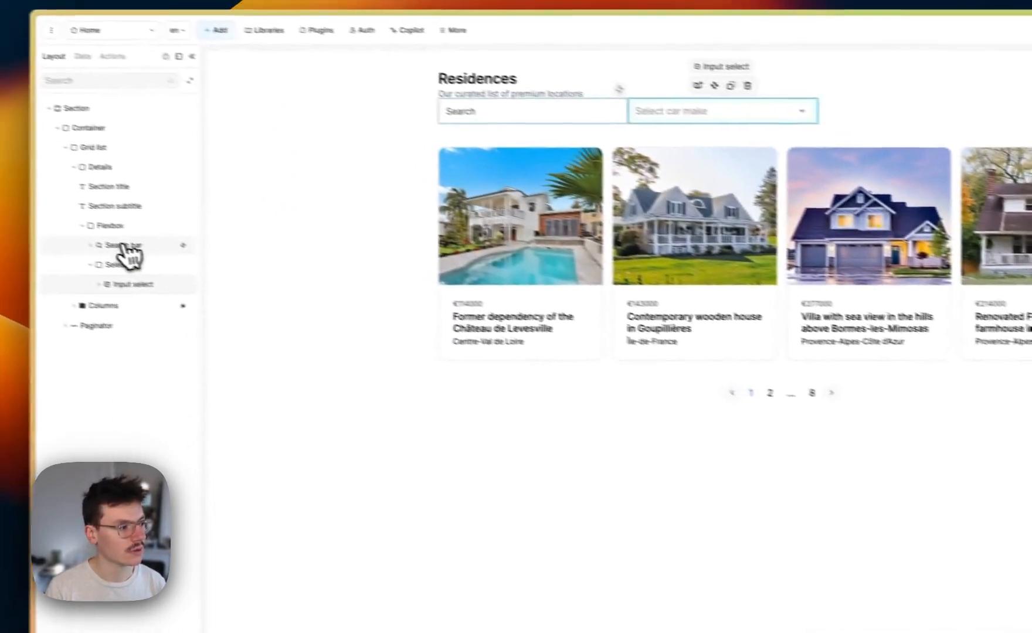
click(157, 238)
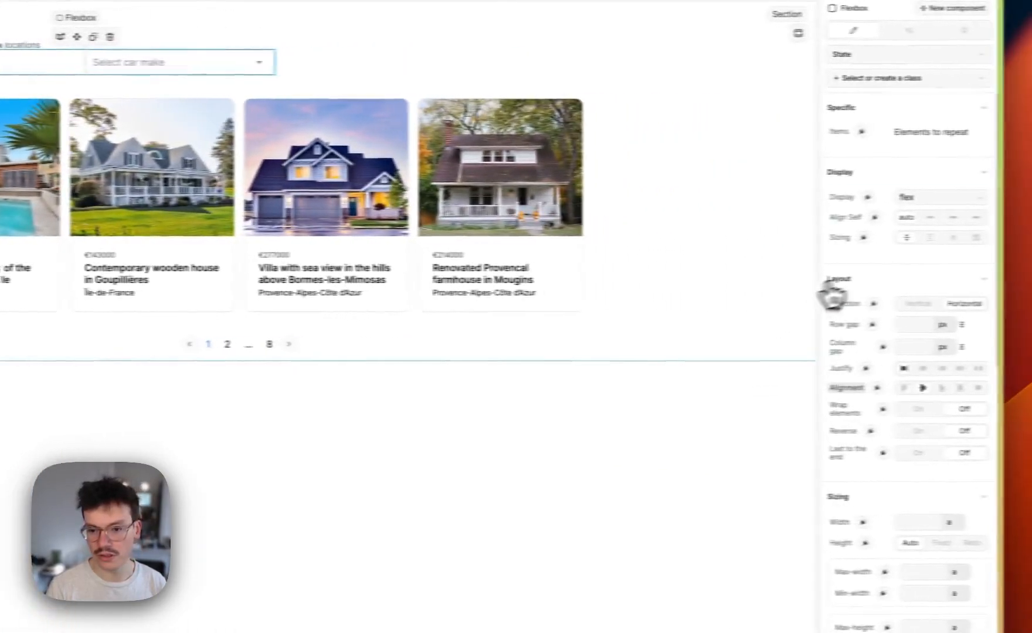
click(877, 348)
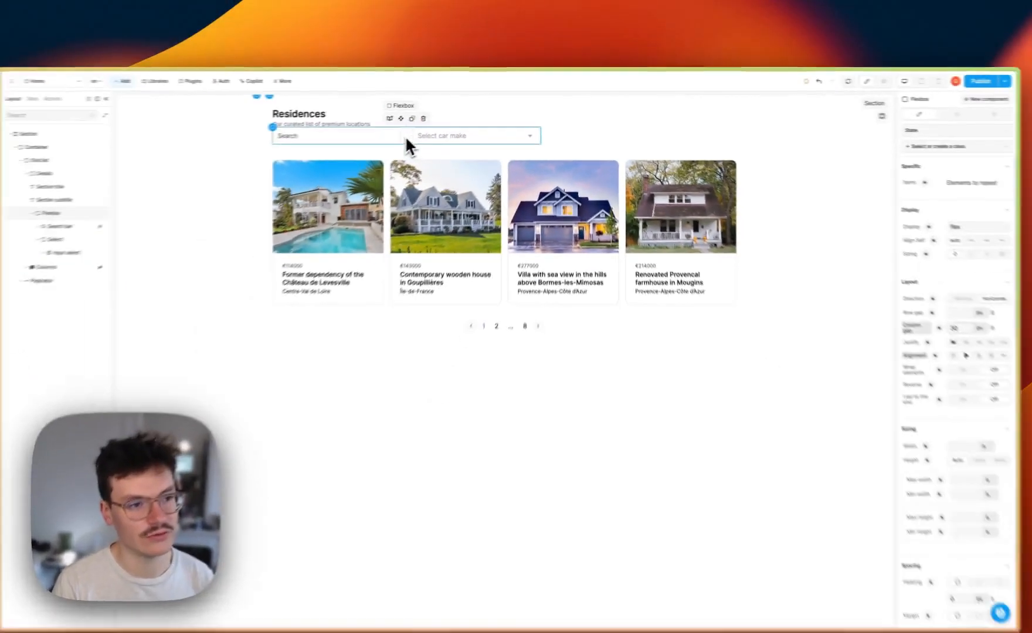
scroll(906, 384, down, 3)
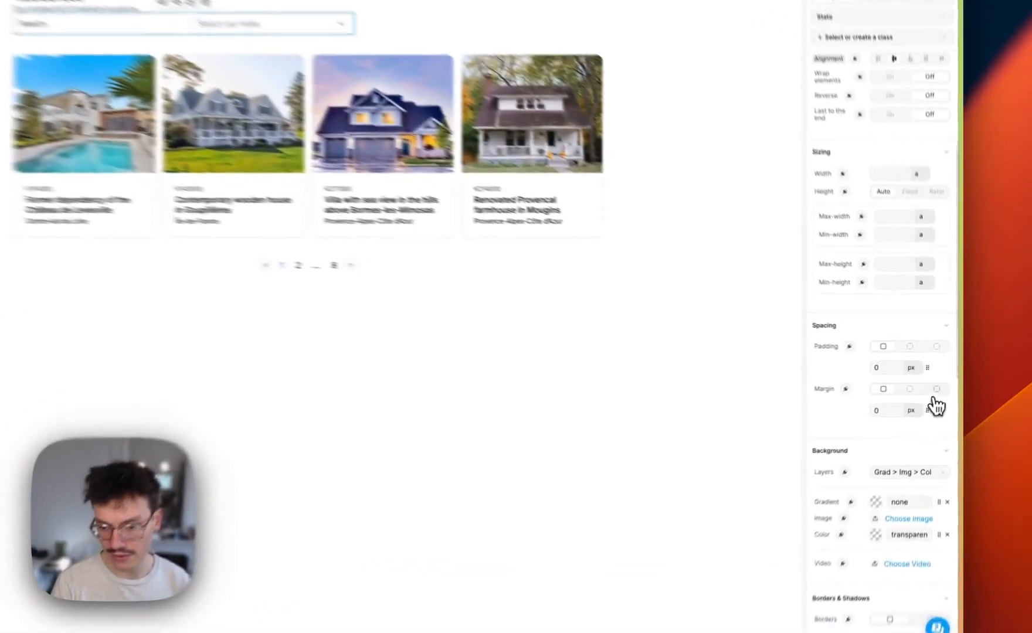
click(945, 382)
double_click(814, 418)
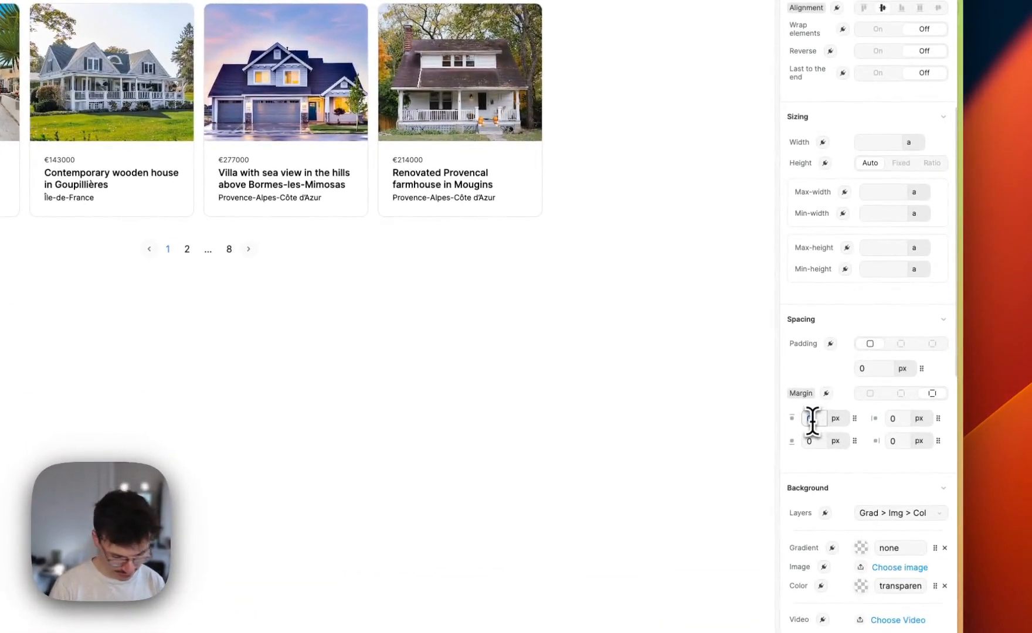
text(16)
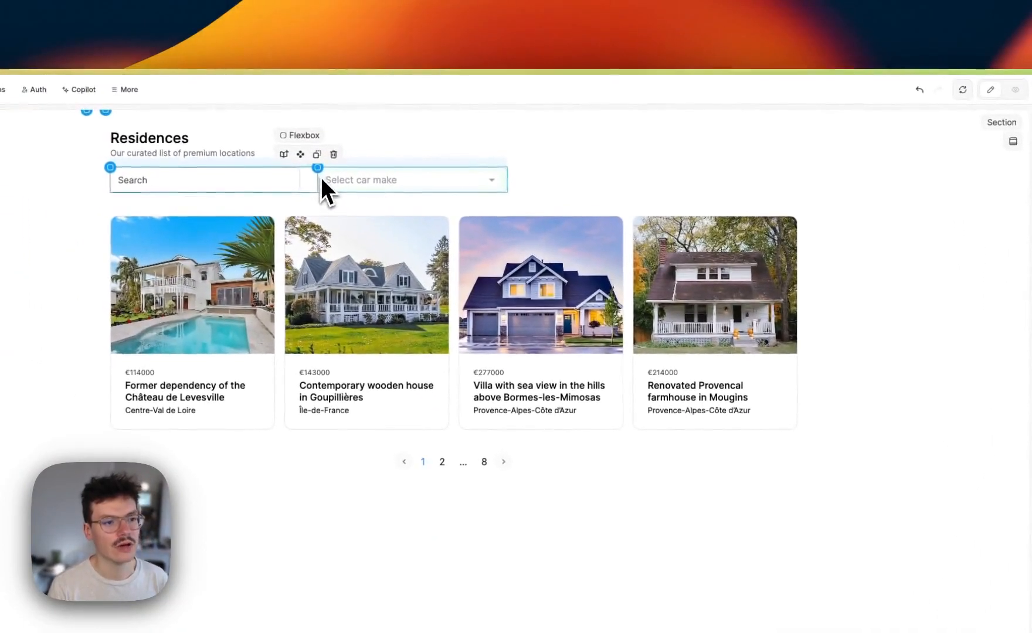
click(321, 177)
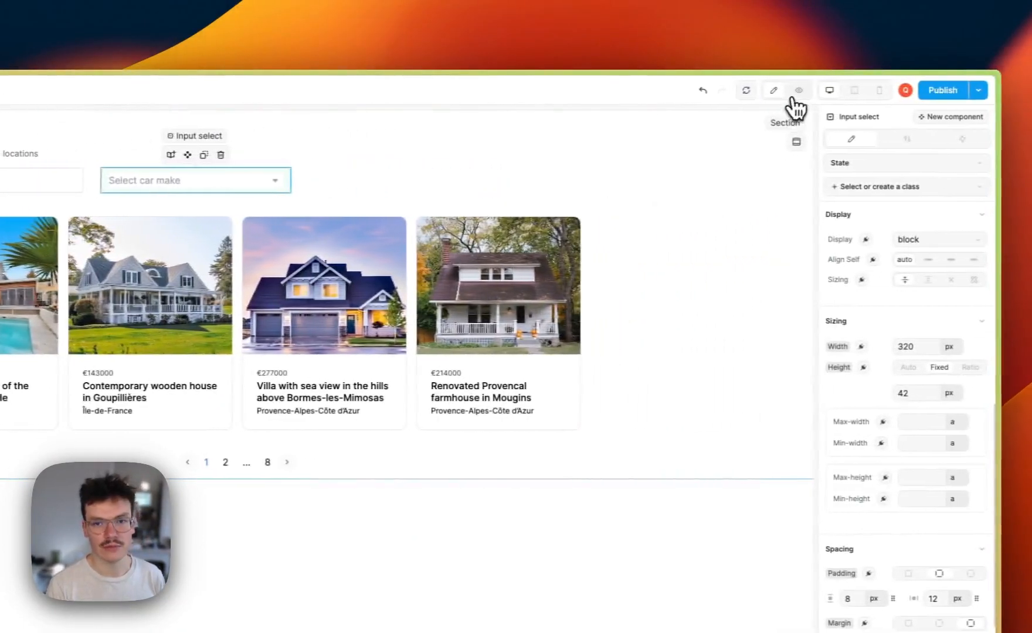
Preview the car-make dropdown's options, then bring up its Settings listing Mercedes-Benz, BMW and Audi
click(908, 91)
click(319, 179)
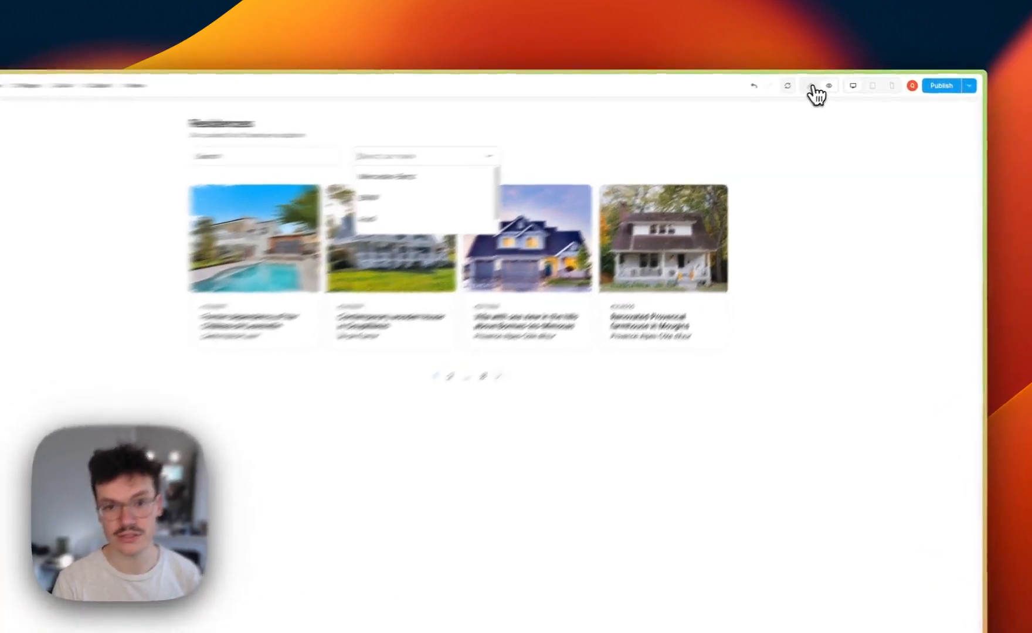
click(830, 82)
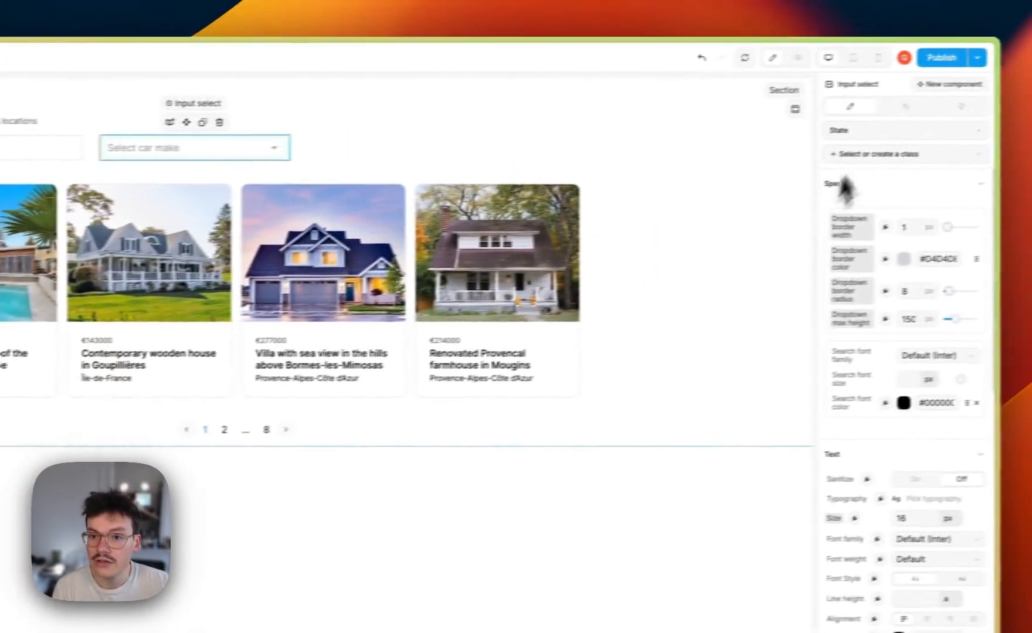
click(869, 111)
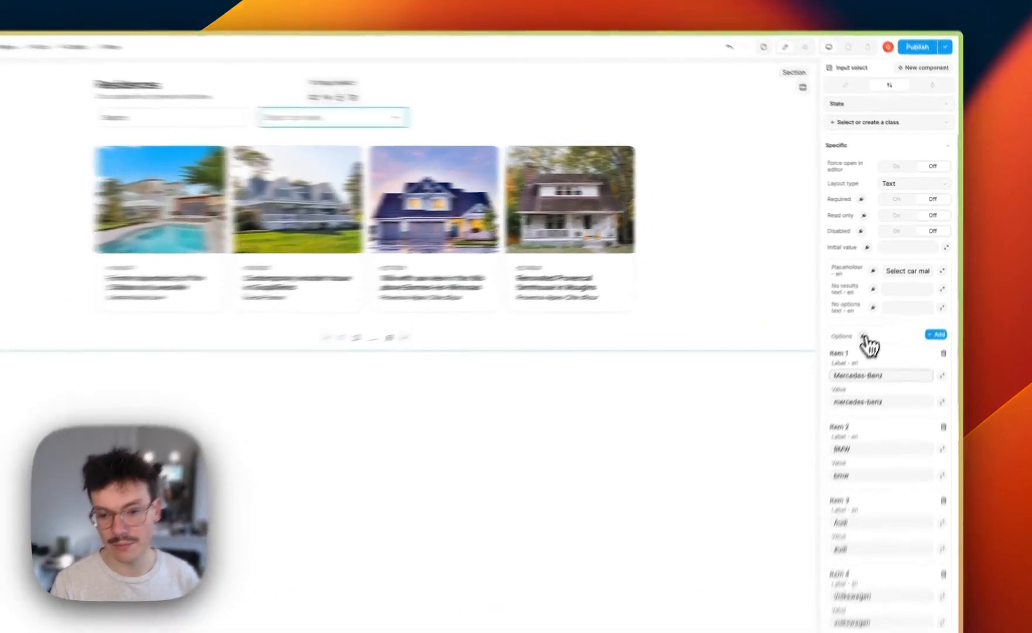
Bind the dropdown's Options to the regions.data formula, checking the region records
click(888, 299)
click(780, 219)
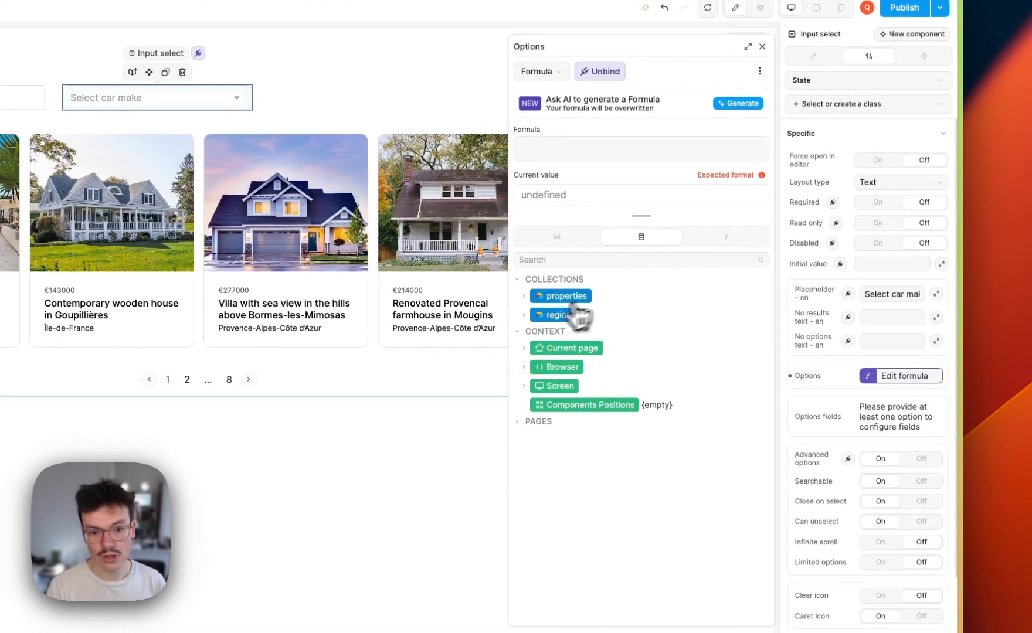
click(535, 320)
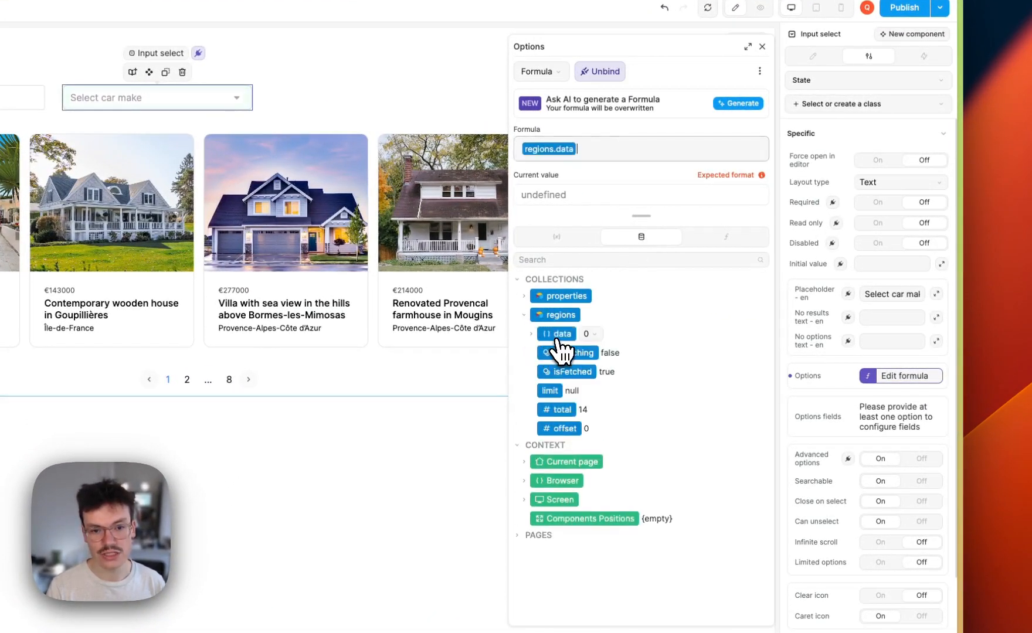
click(527, 221)
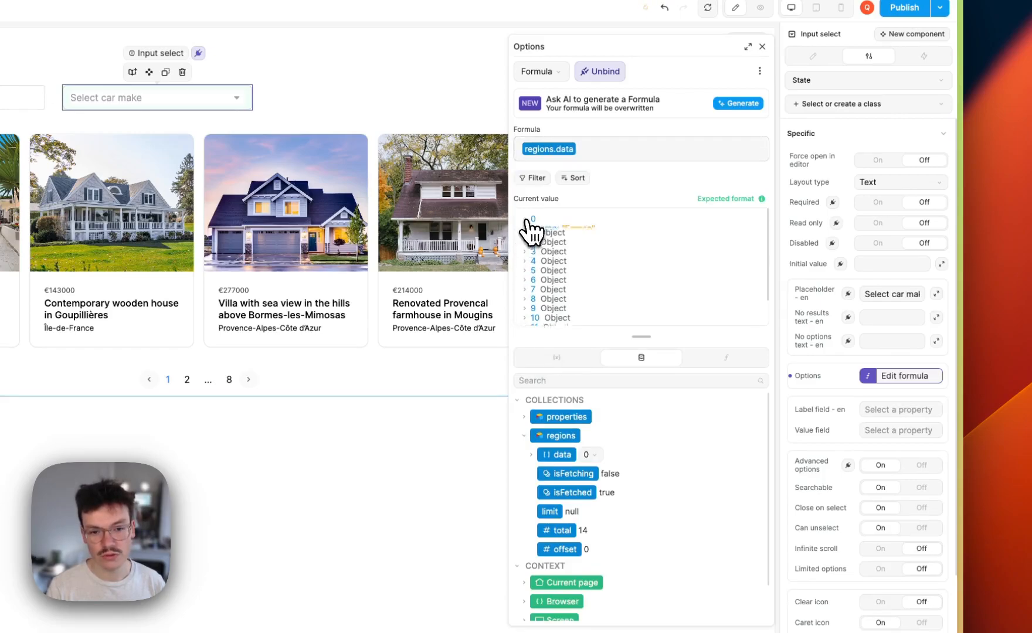
click(528, 267)
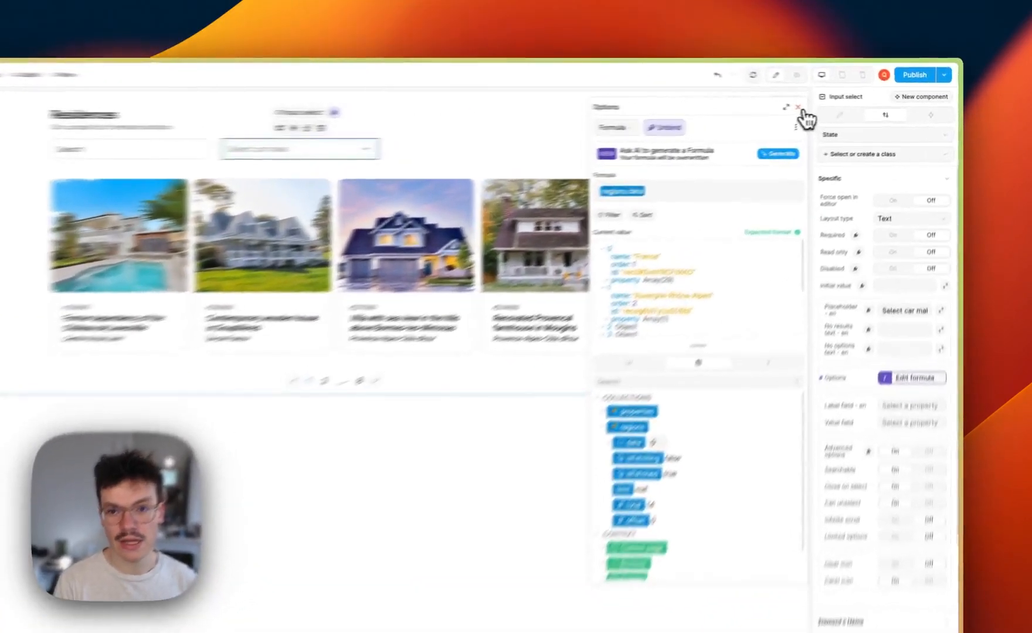
click(844, 104)
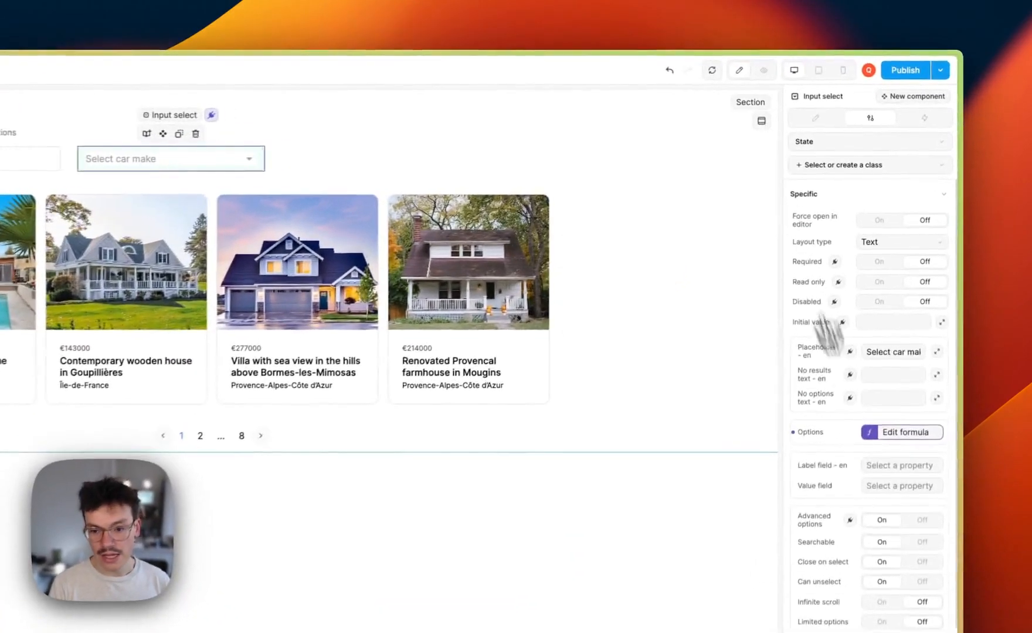
Set the options' Label field to name and Value field to id
click(882, 447)
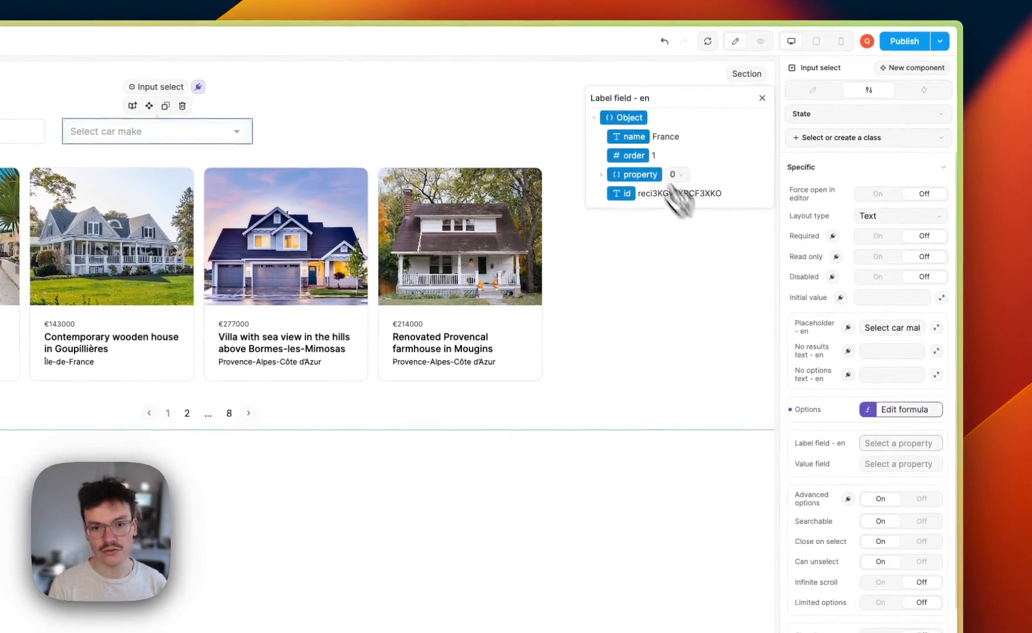
click(624, 141)
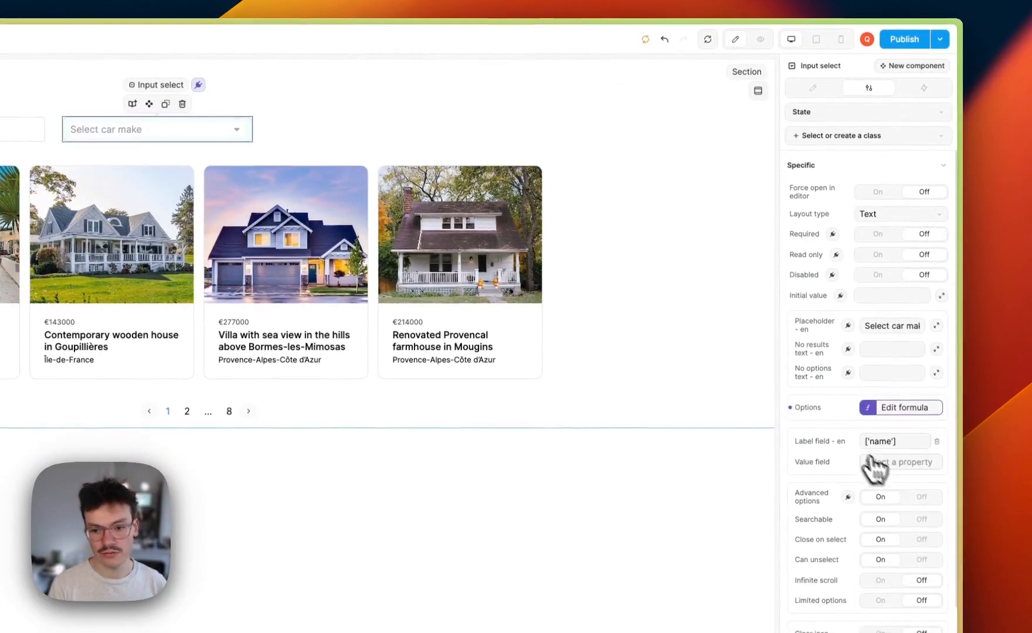
click(891, 464)
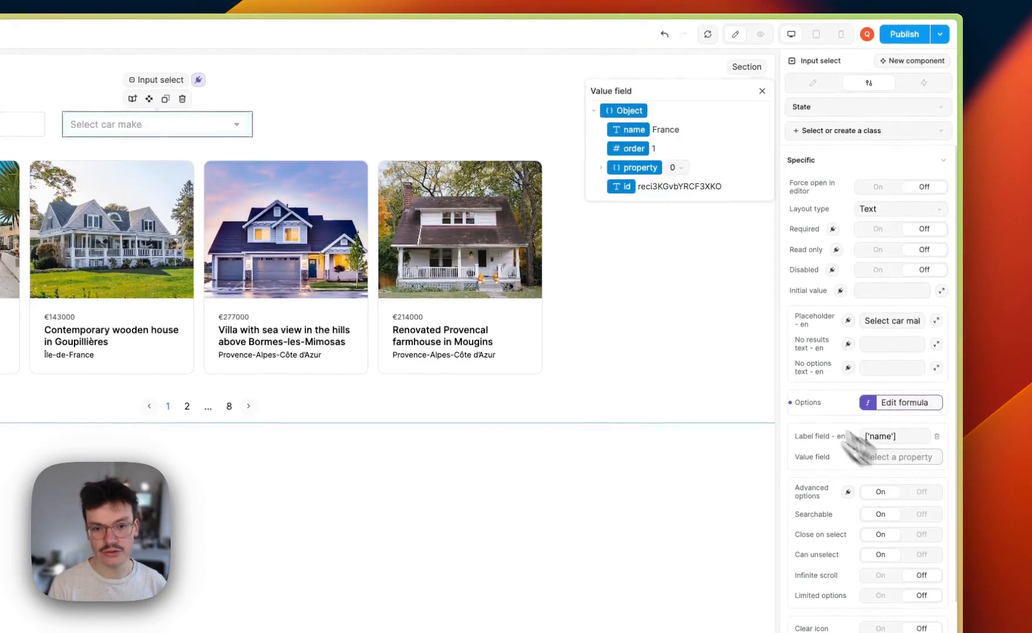
click(622, 187)
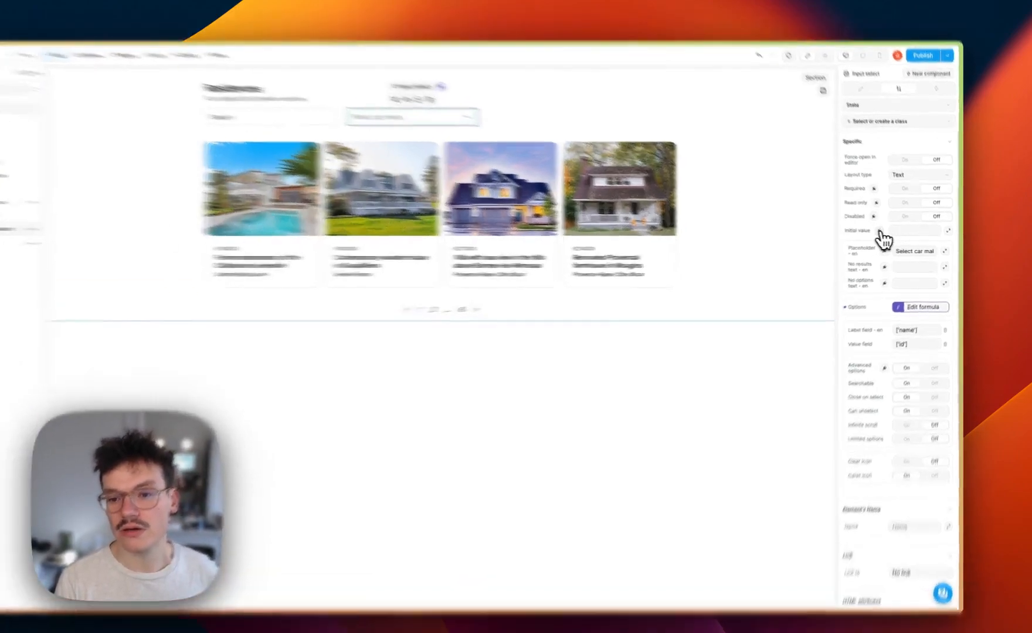
Bind the dropdown's Initial value to regions.data[0].id, the first region, France
click(890, 233)
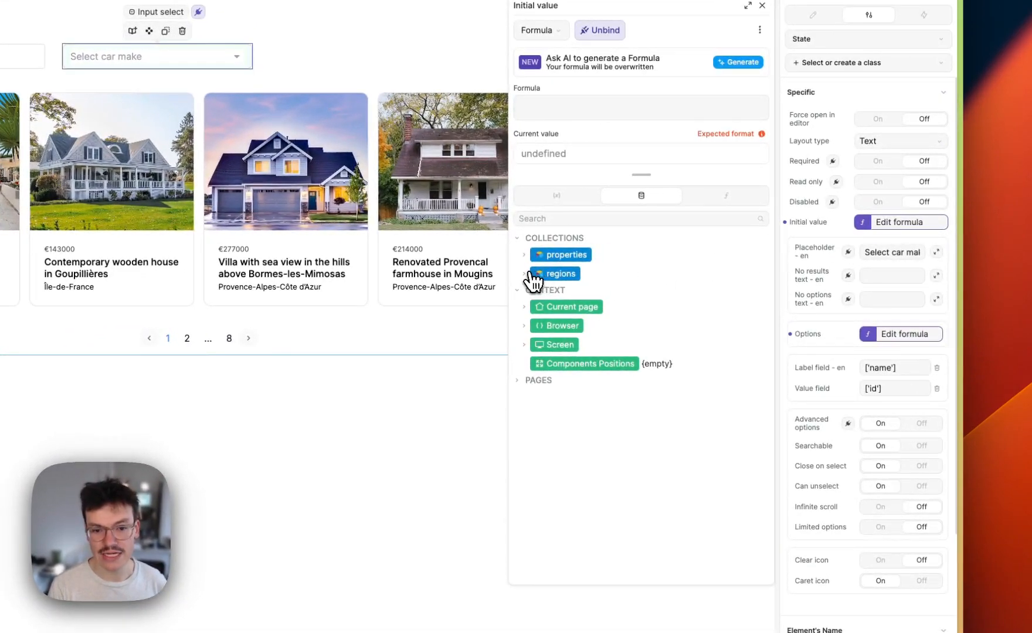
click(539, 273)
click(534, 292)
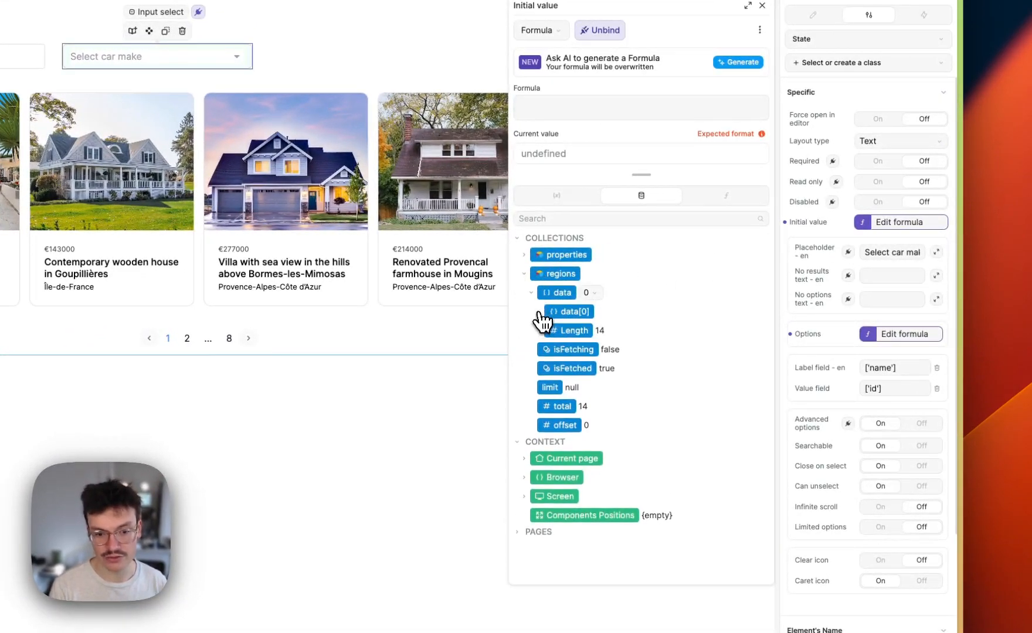
click(539, 311)
click(590, 294)
click(591, 296)
click(566, 387)
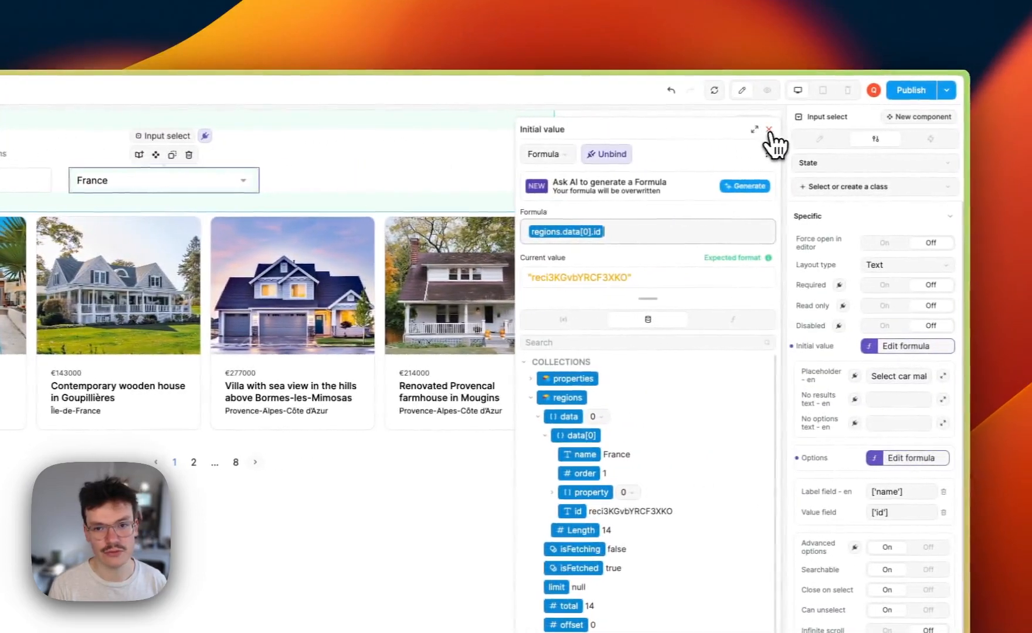
click(768, 130)
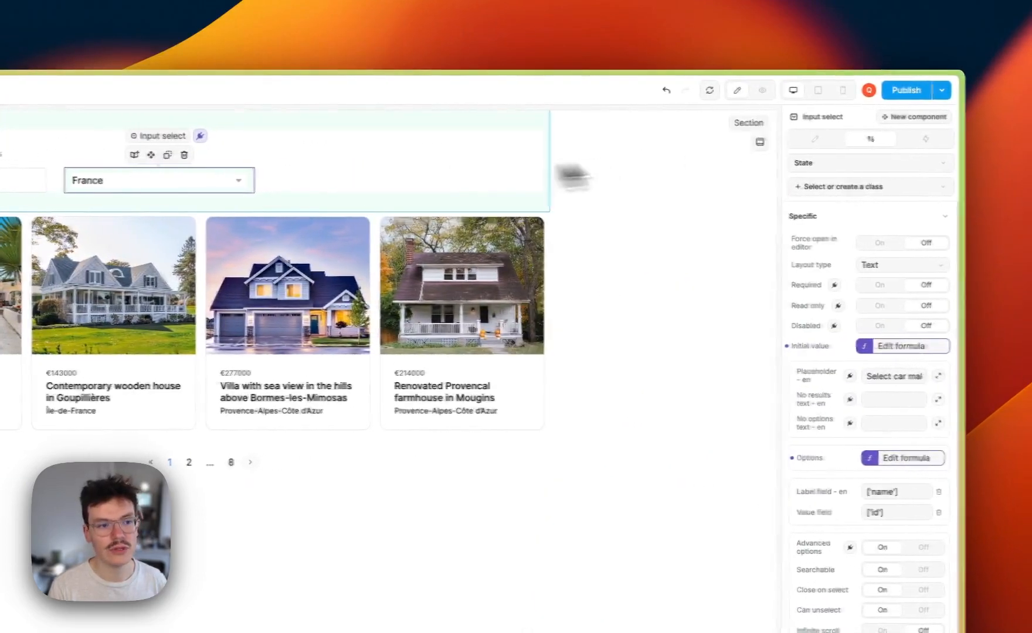
Check in preview that the region dropdown lists the other regions
click(847, 88)
click(509, 179)
scroll(367, 231, down, 5)
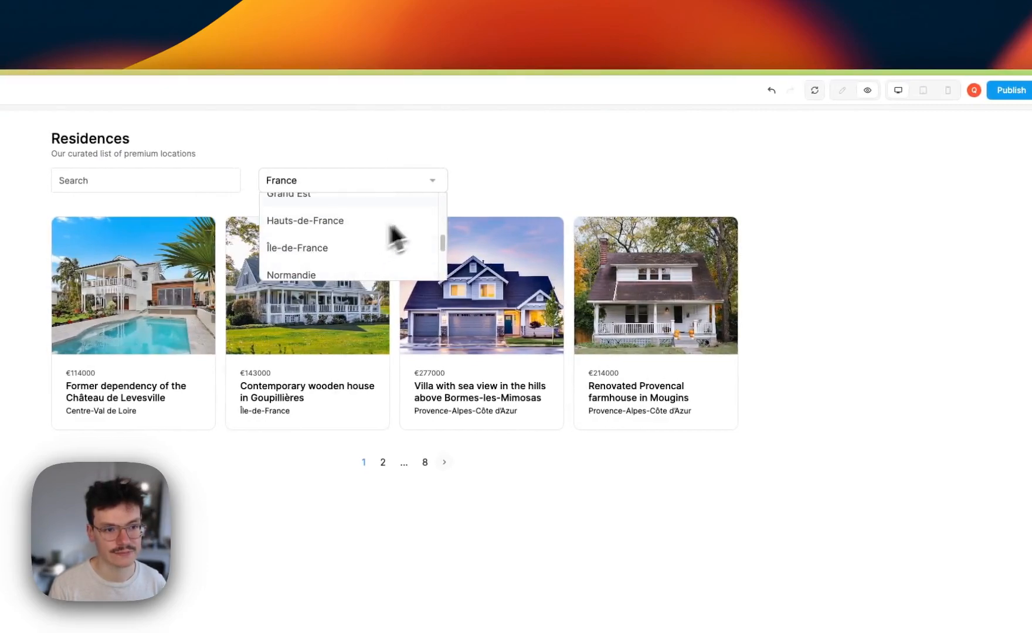
click(550, 184)
click(842, 89)
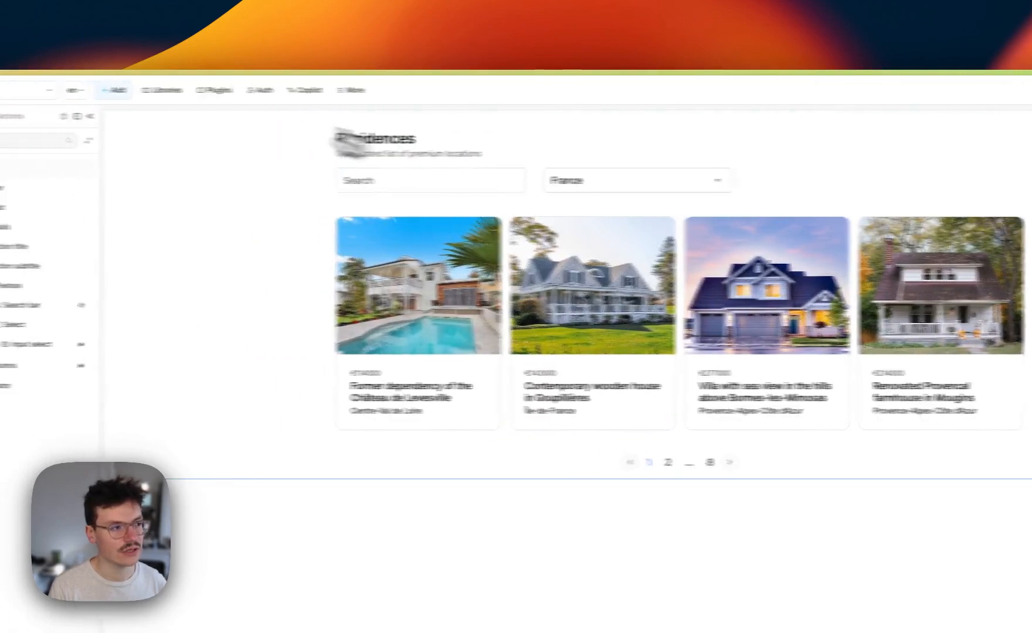
Add a second filter condition to the properties collection that checks the region field
click(103, 116)
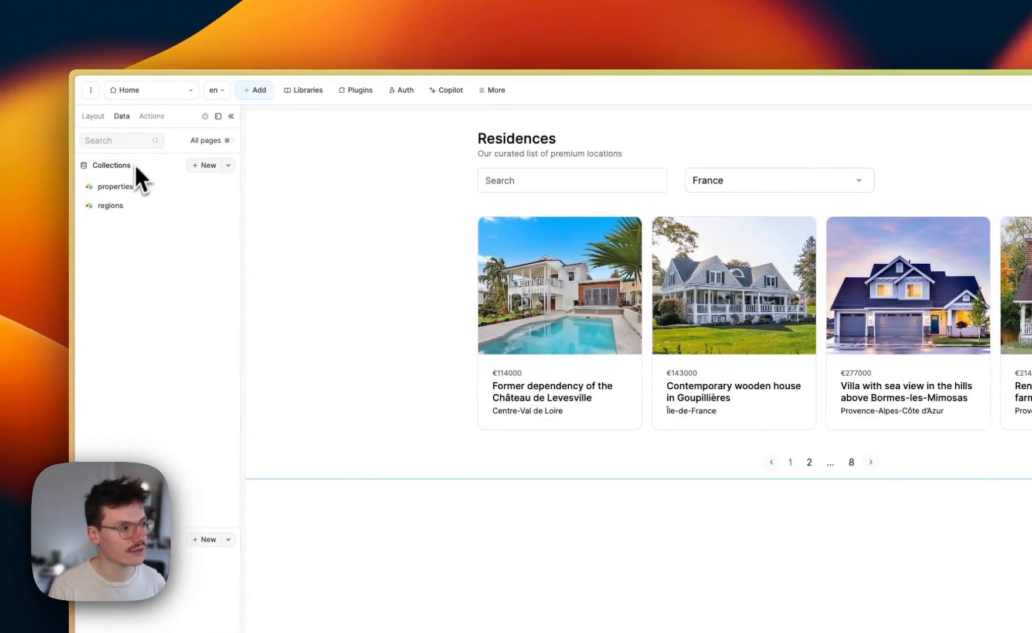
click(120, 188)
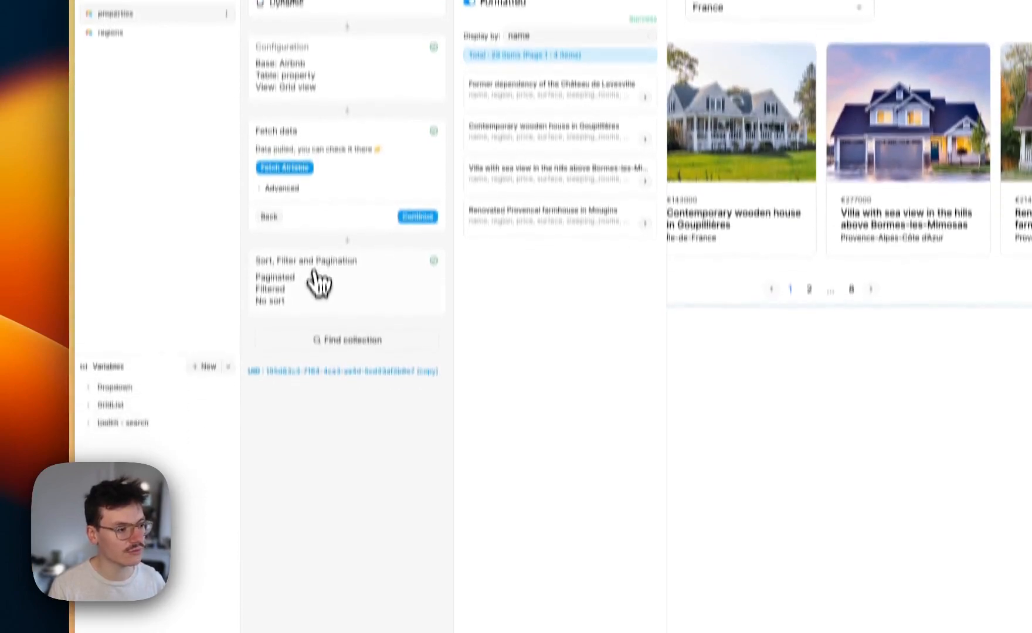
click(318, 449)
click(276, 197)
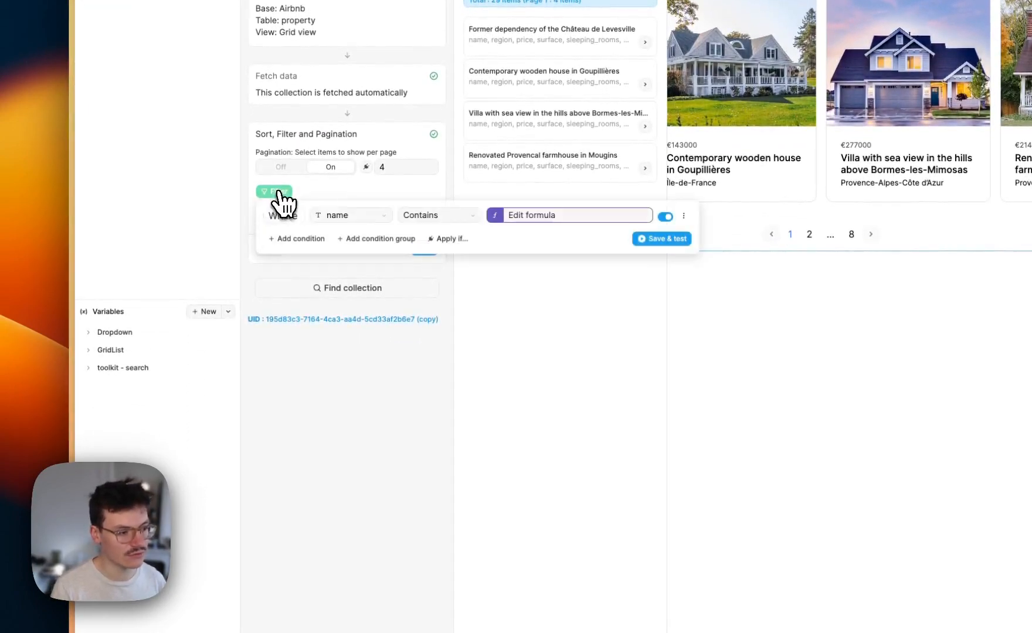
click(293, 238)
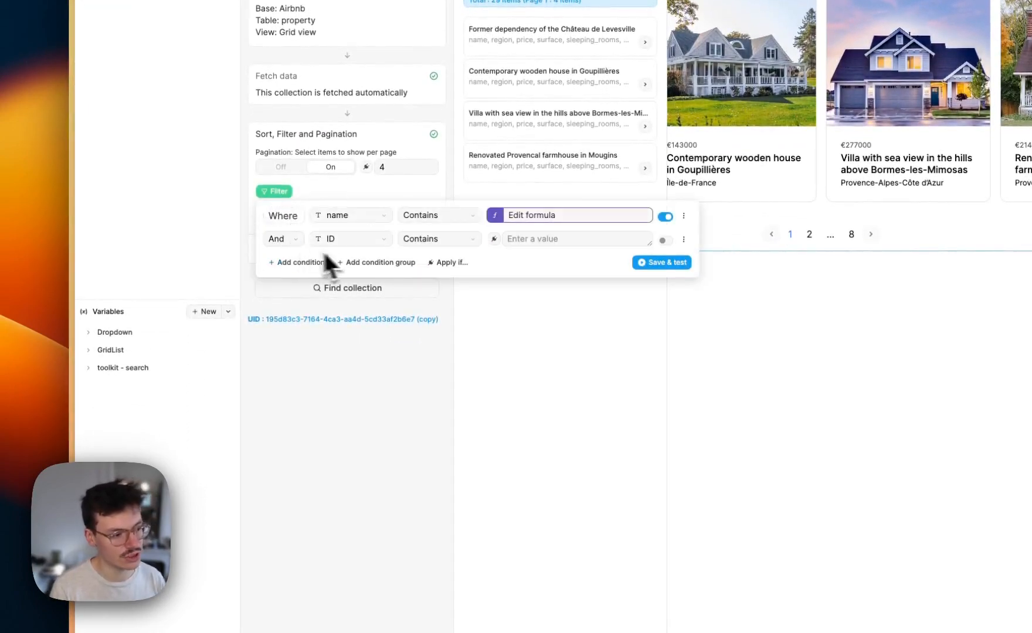
click(365, 240)
click(348, 470)
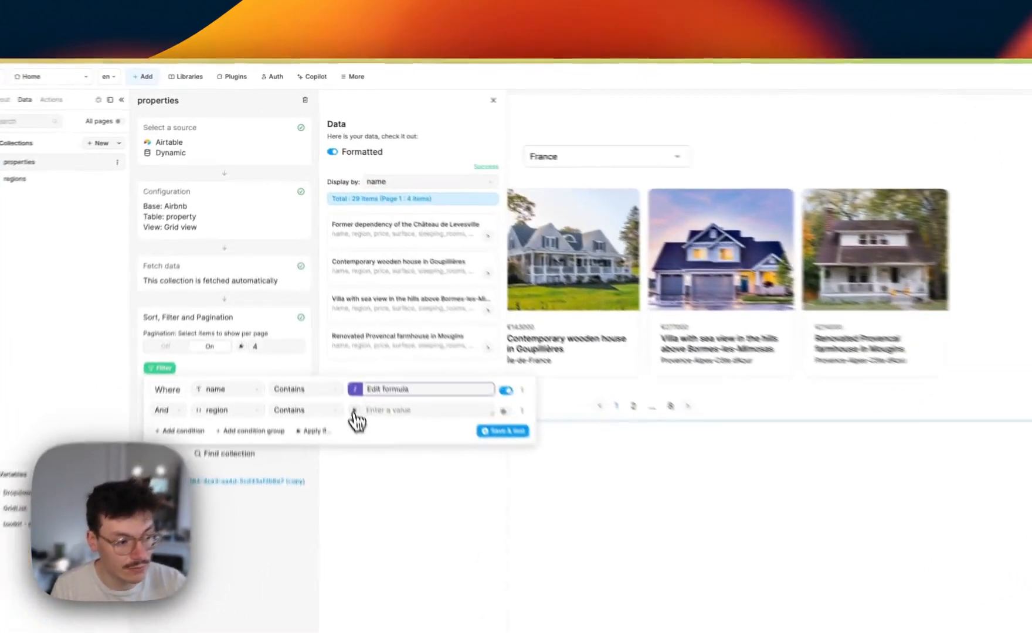
Make region Contains the Input select value, enable the condition, and save and test
click(320, 304)
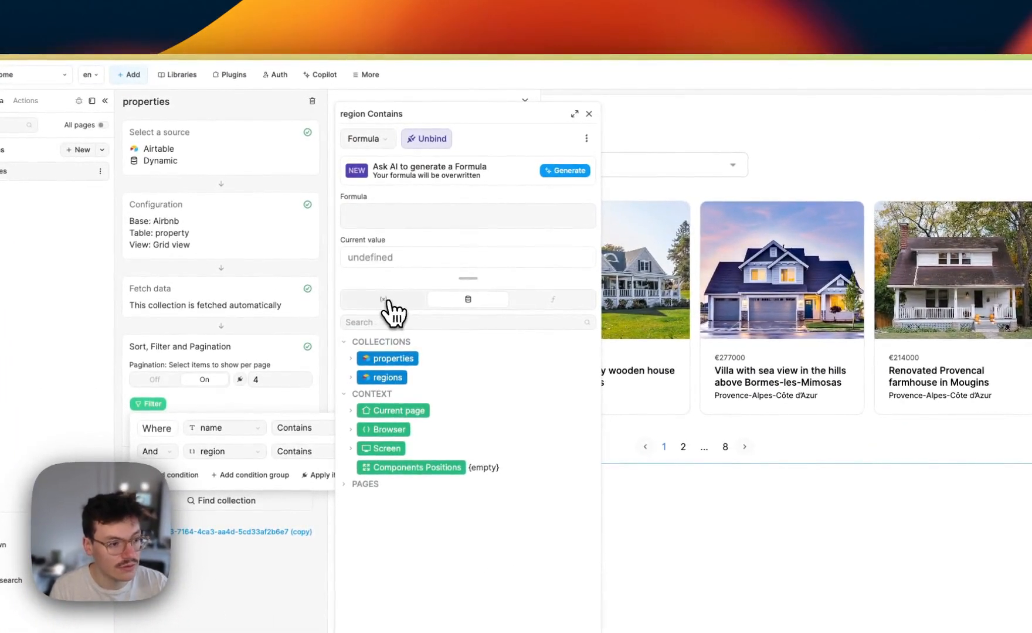
click(385, 300)
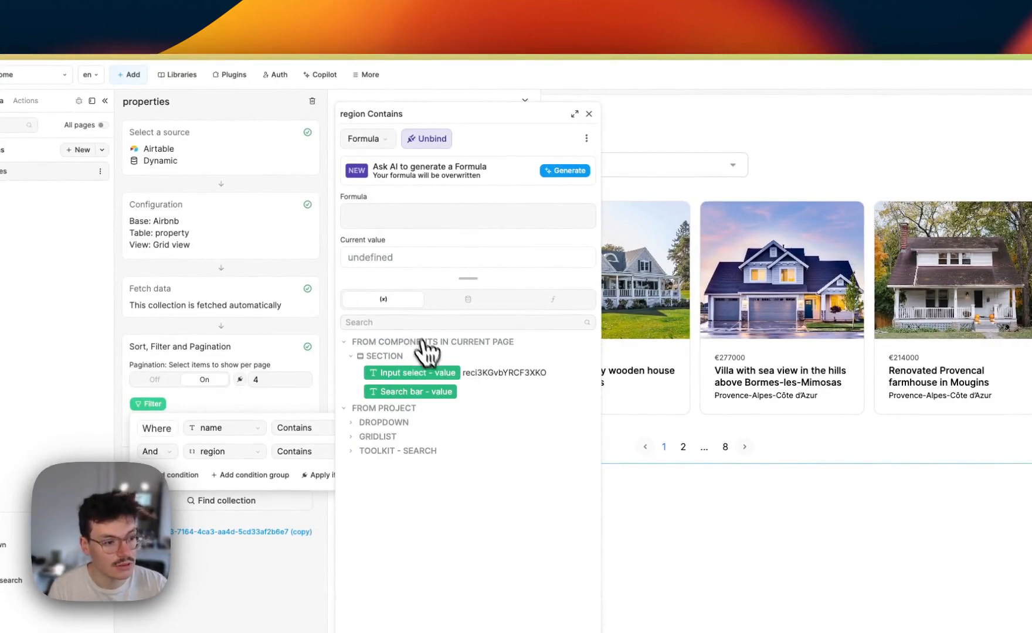
click(420, 385)
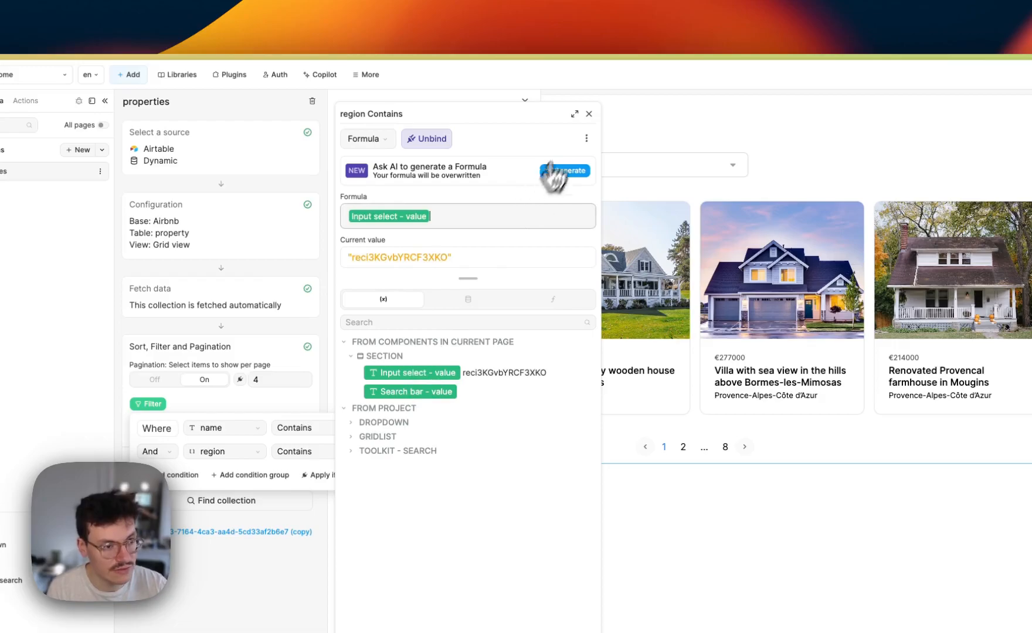
click(589, 114)
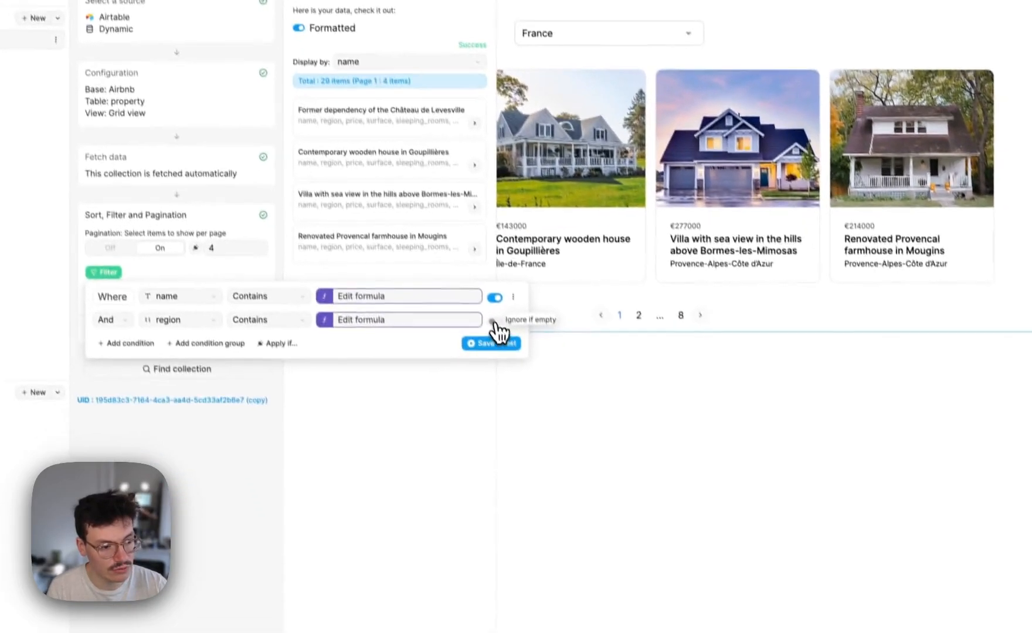
click(538, 453)
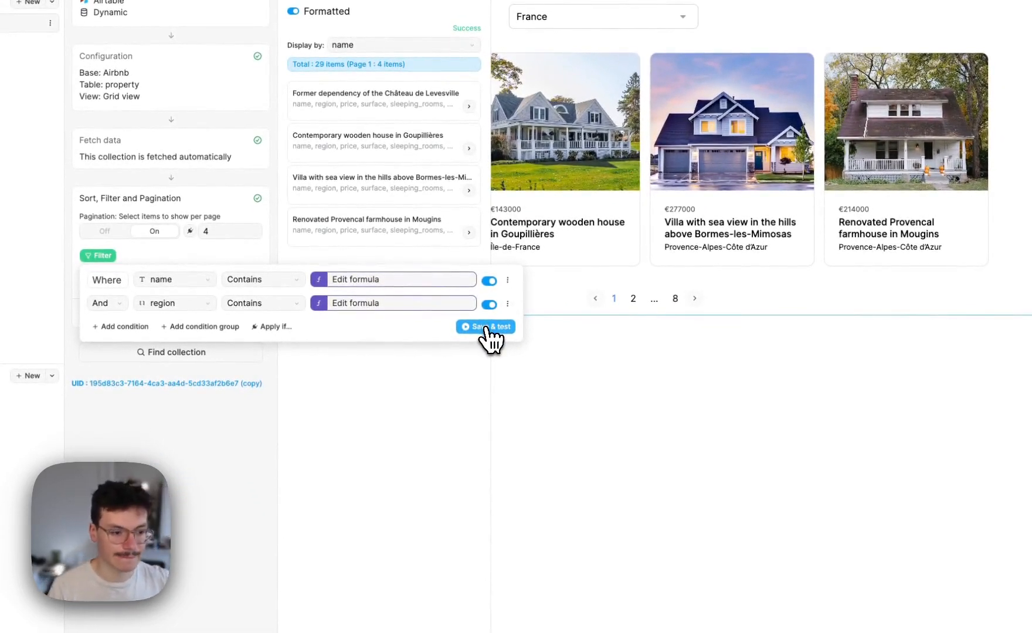
click(486, 328)
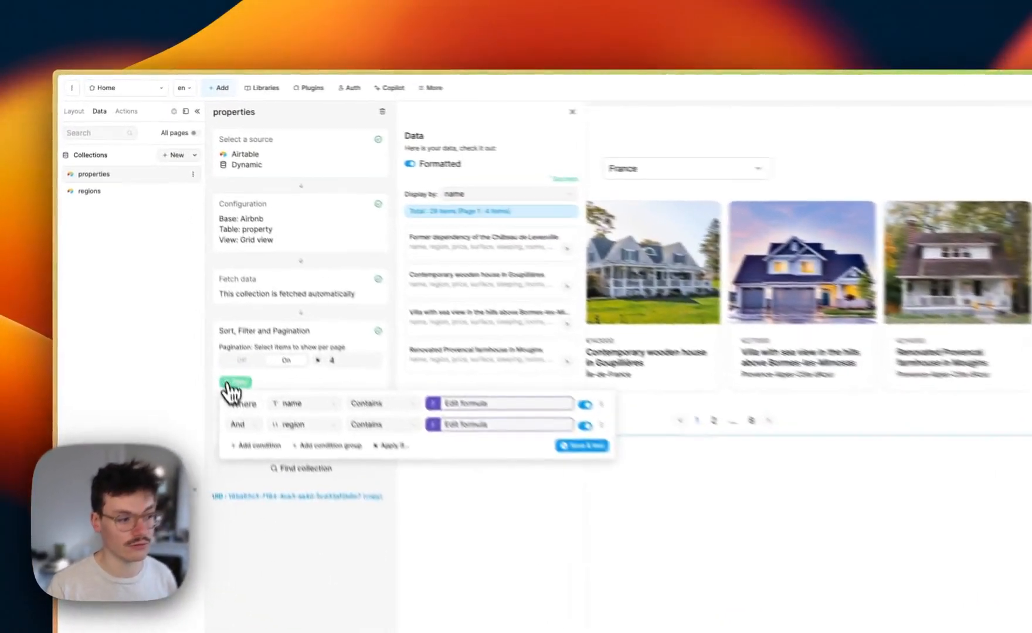
click(189, 275)
click(623, 116)
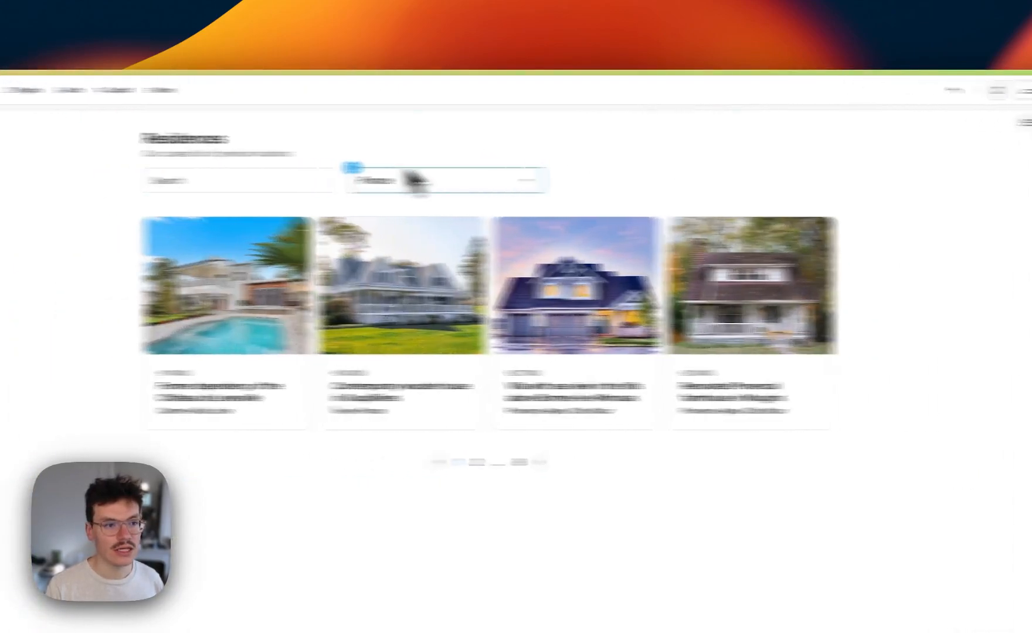
Create a new On change workflow on the Input select region dropdown
click(283, 181)
click(85, 116)
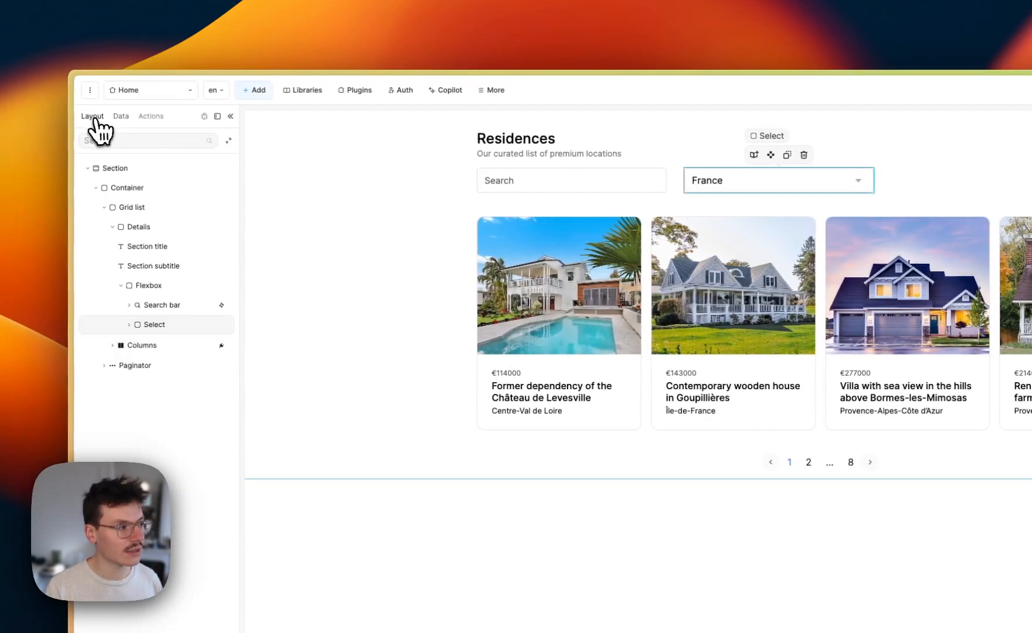
click(122, 324)
click(166, 345)
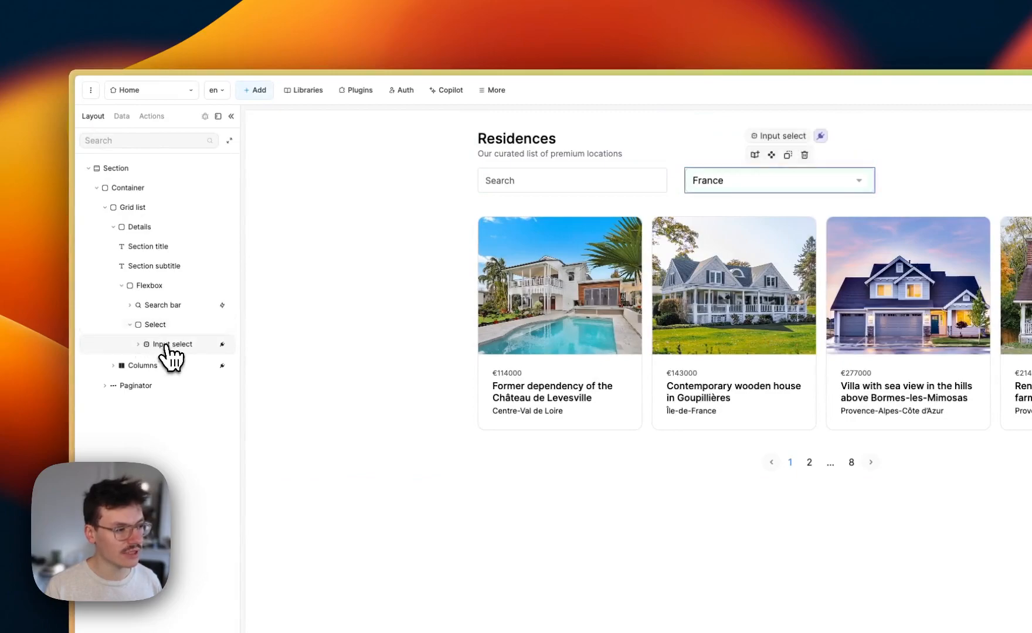
click(928, 142)
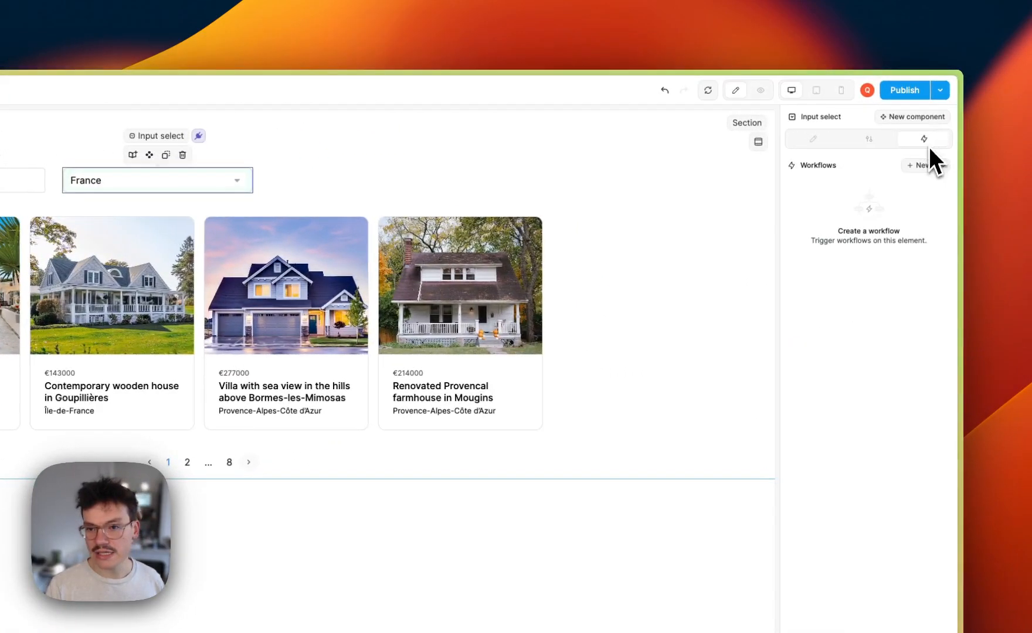
click(923, 169)
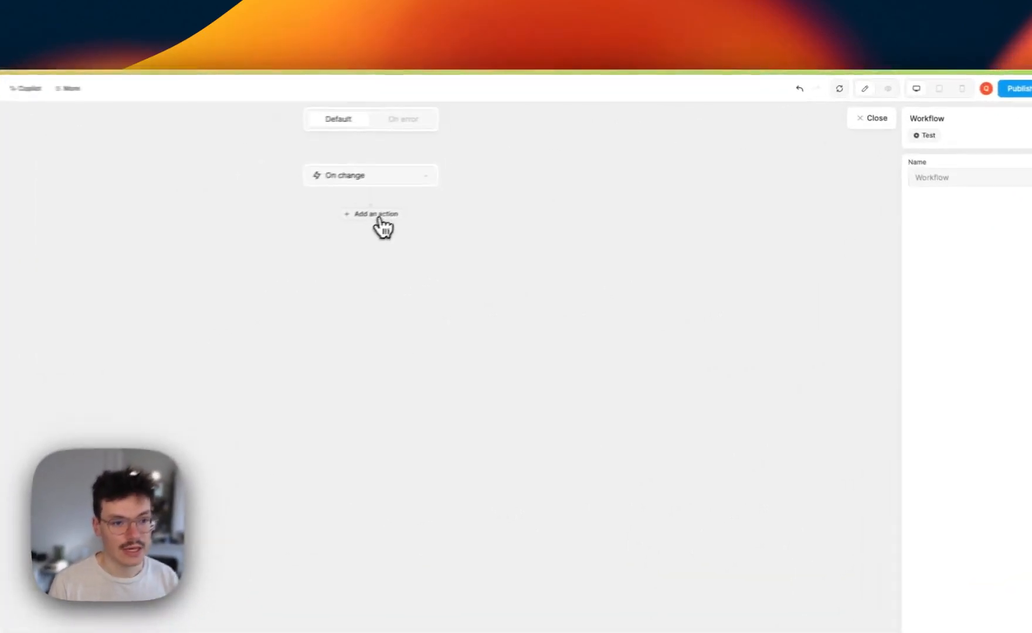
Add a Fetch collection action to the workflow that refetches the properties collection
click(519, 162)
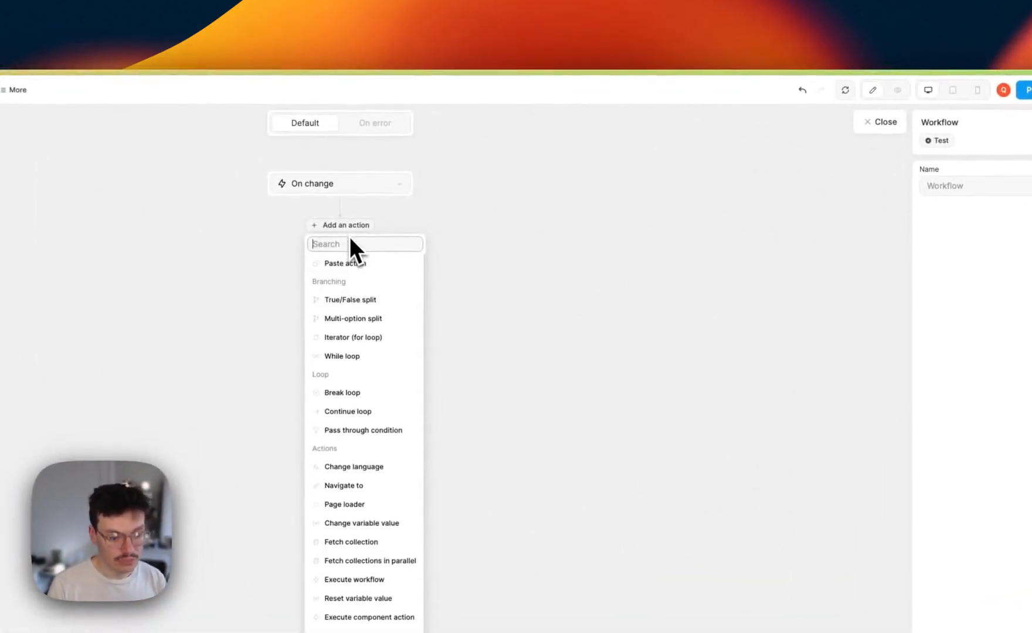
text(fe)
click(352, 265)
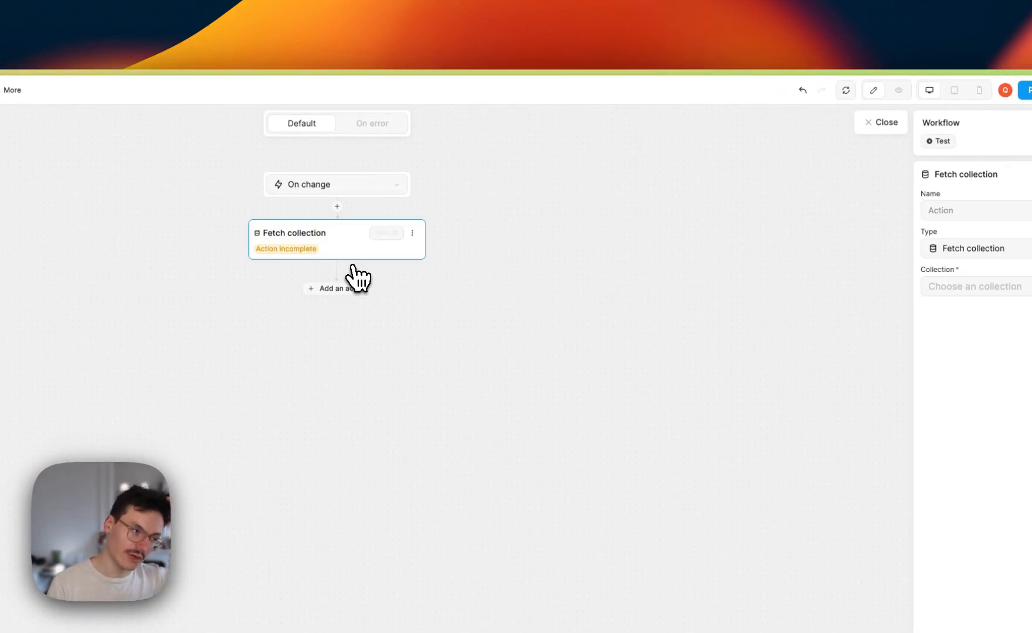
click(986, 289)
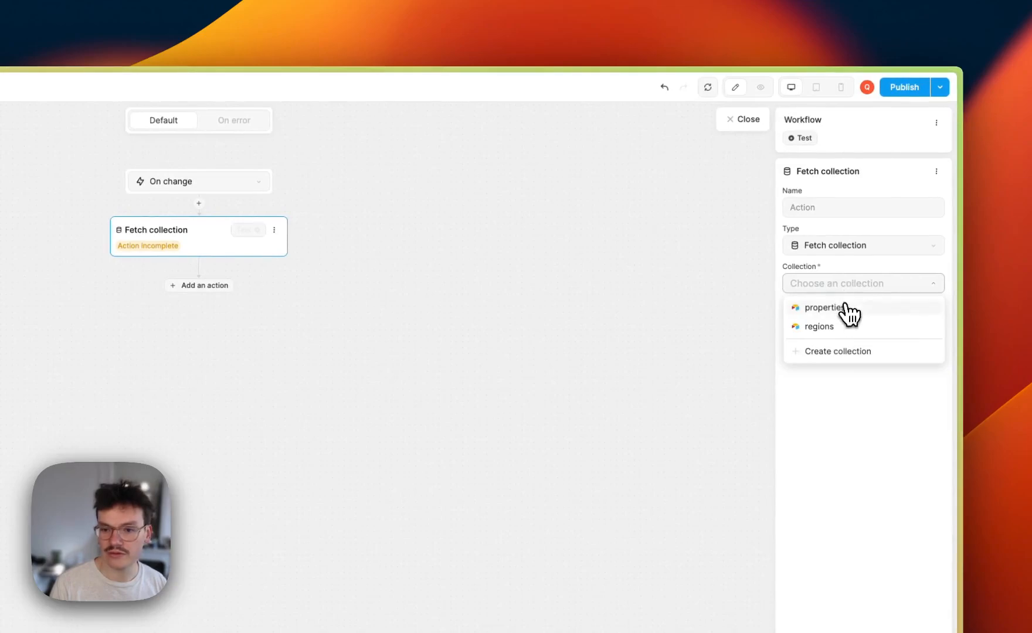
click(848, 308)
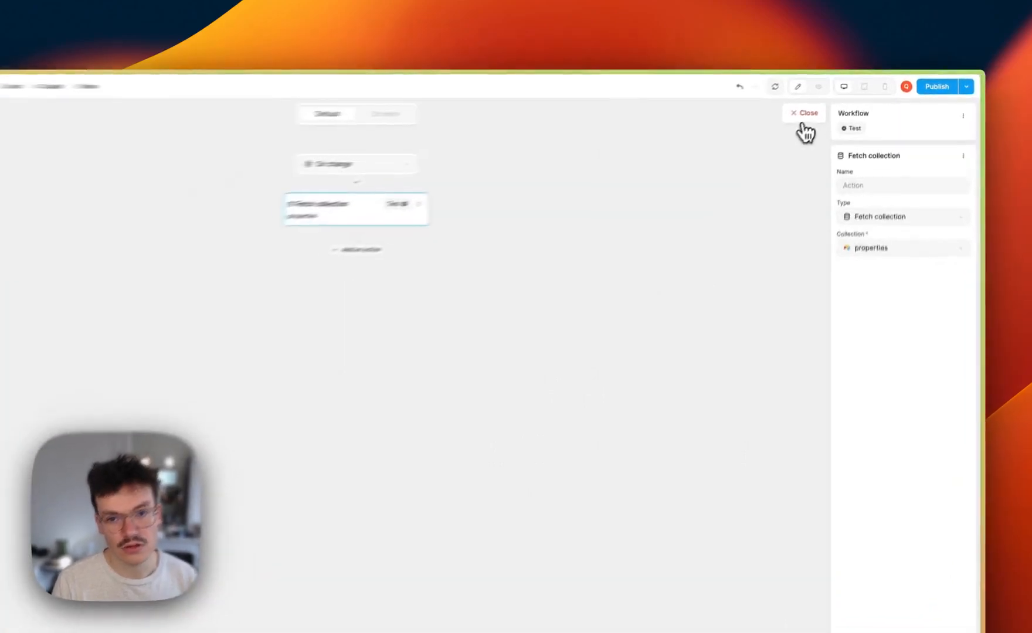
click(833, 100)
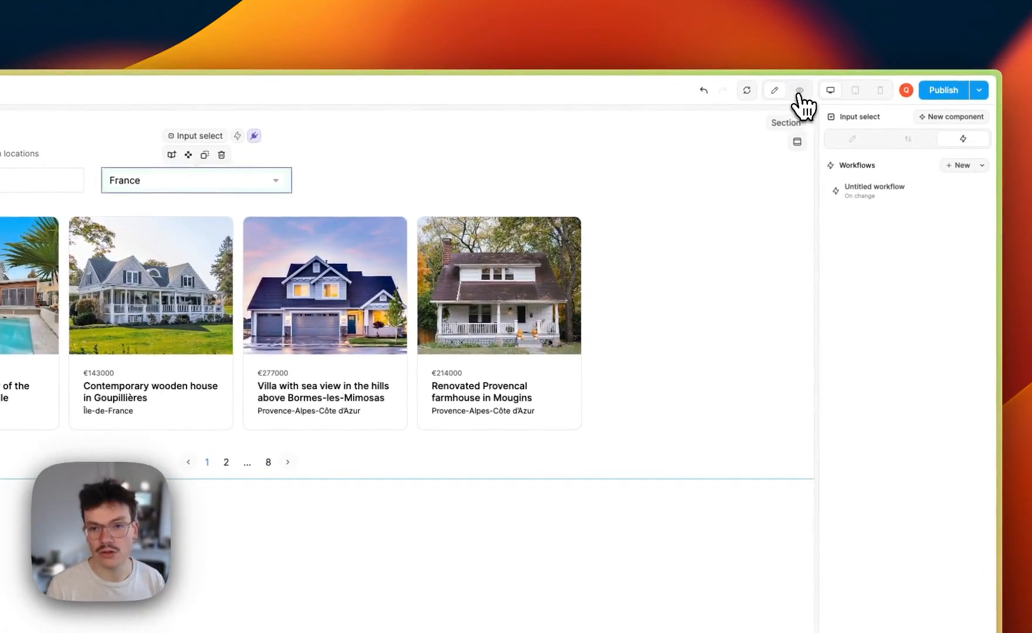
In preview, choose Occitanie in the region dropdown and page through its results
click(800, 91)
click(329, 180)
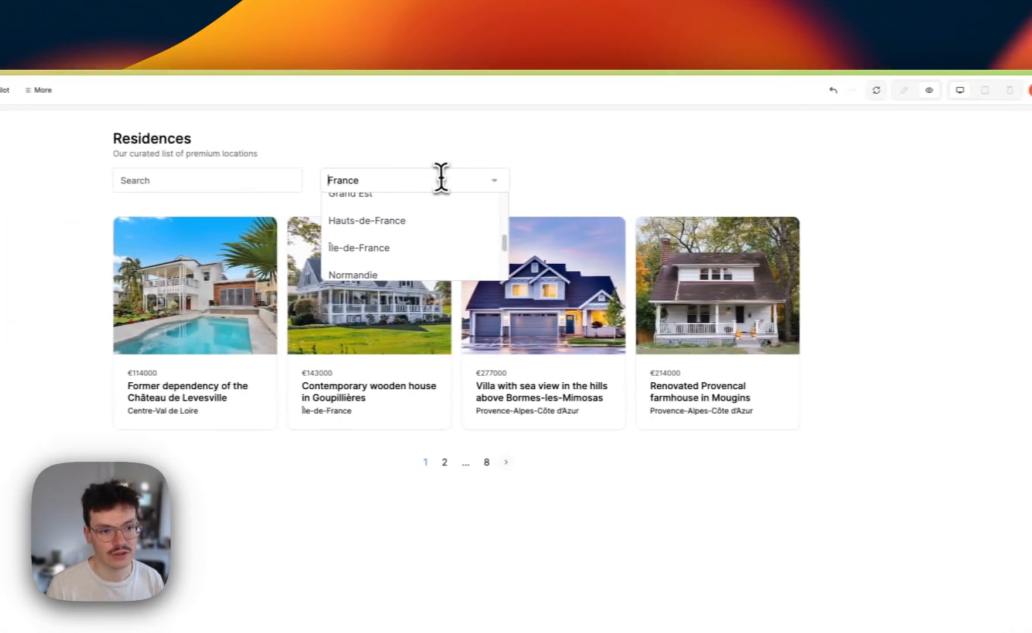
scroll(304, 247, down, 3)
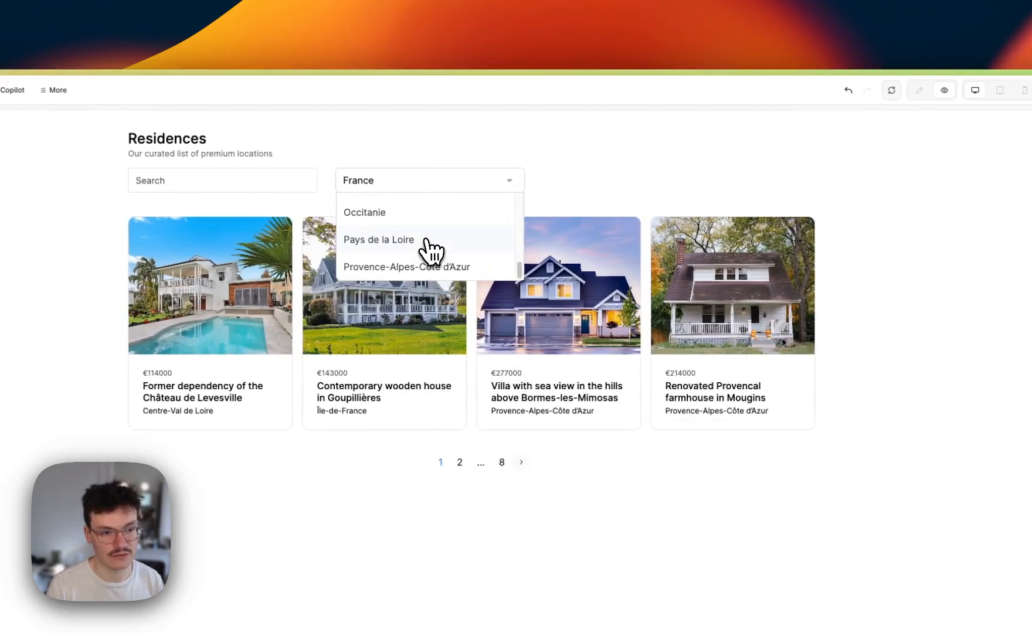
scroll(426, 246, up, 1)
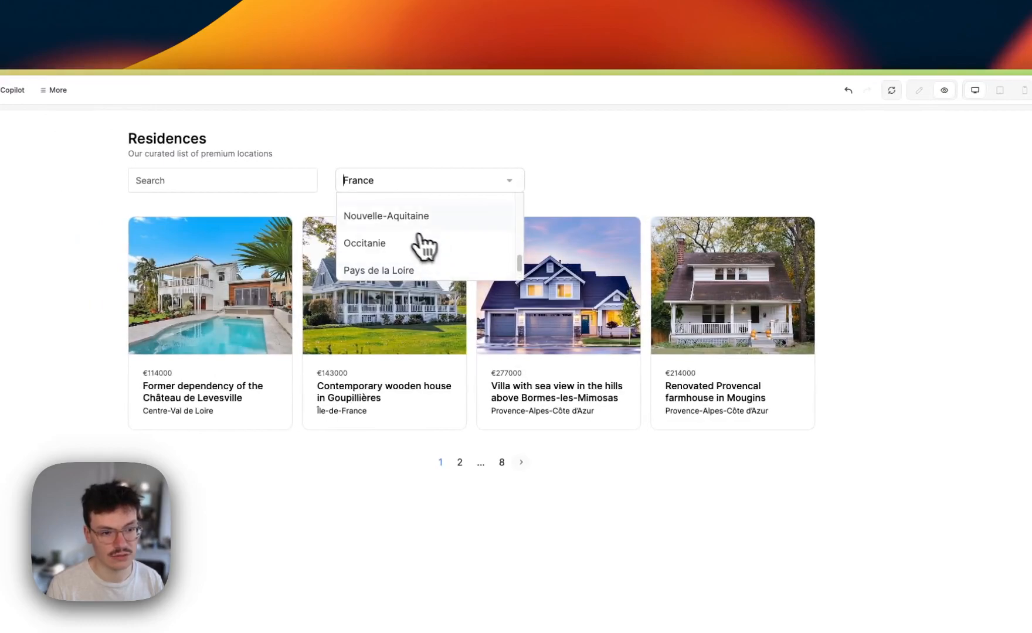
click(391, 241)
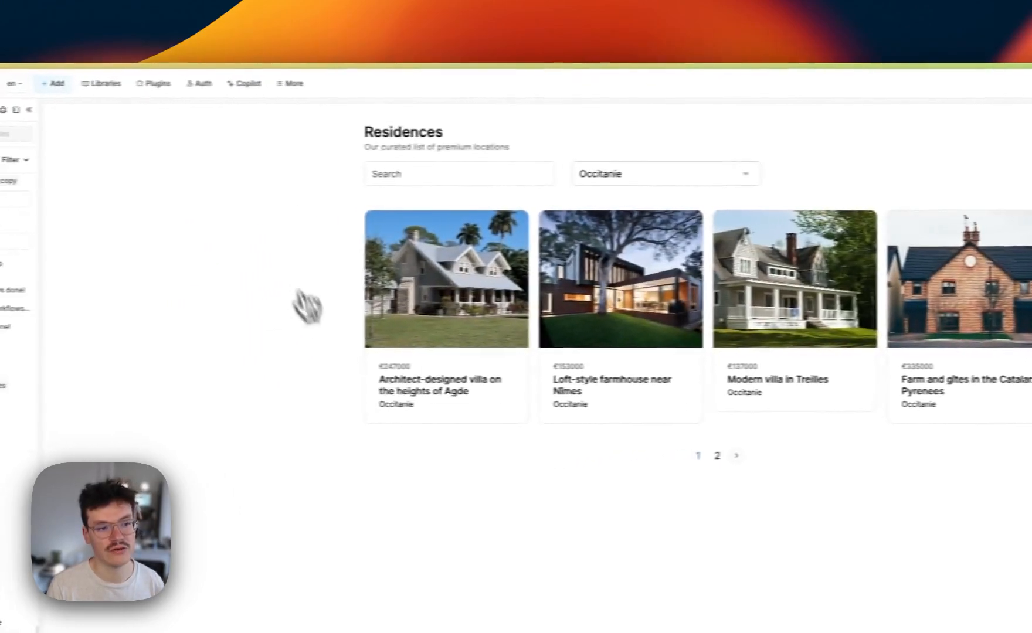
click(717, 456)
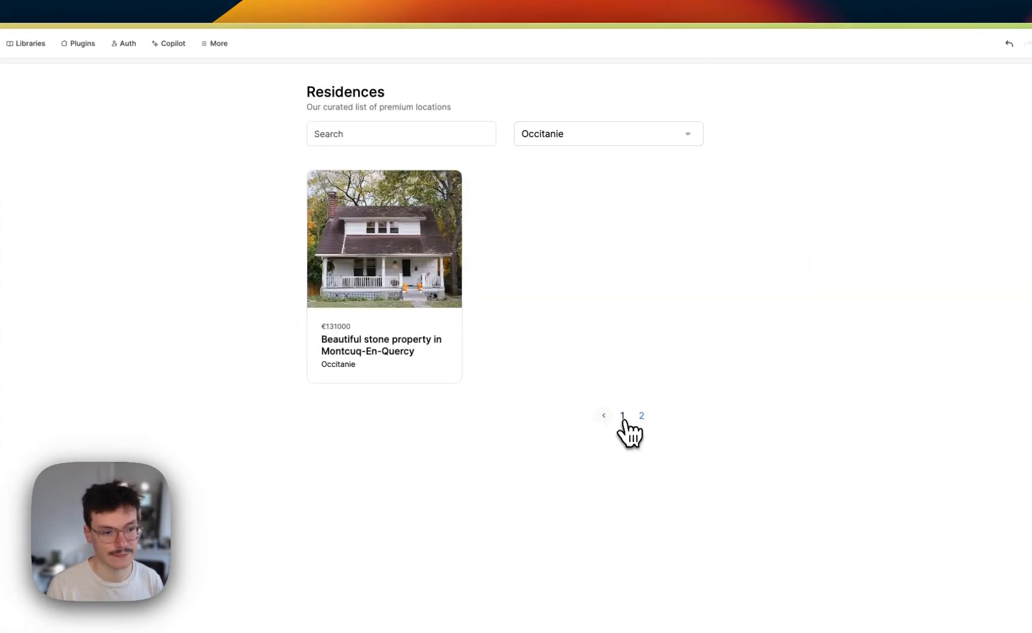
click(623, 420)
Search for 'agde', clear the search, then switch the region to Nouvelle-Aquitaine
click(377, 138)
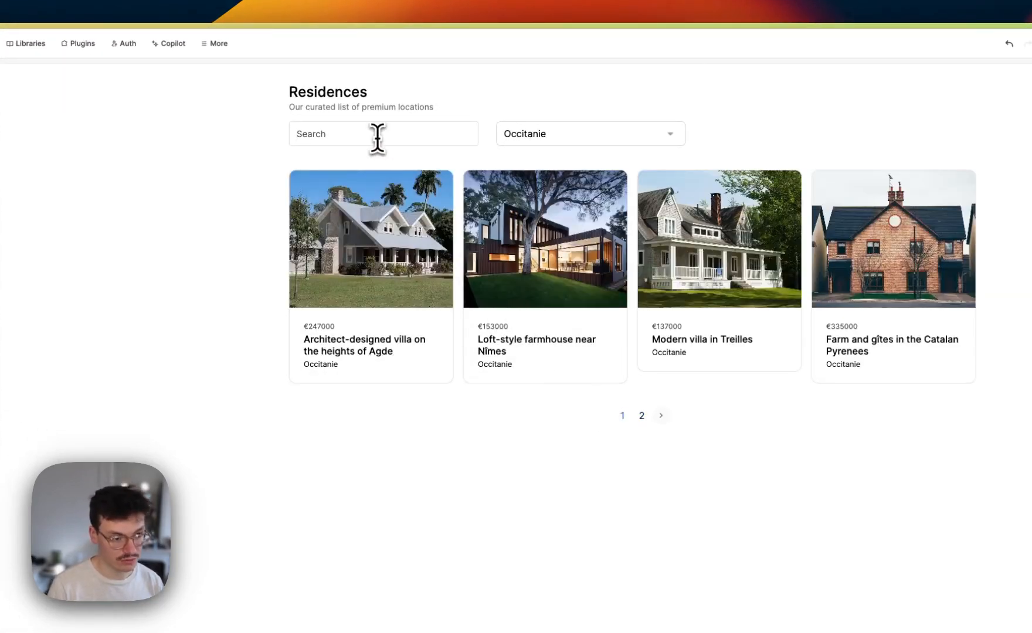
text(agde)
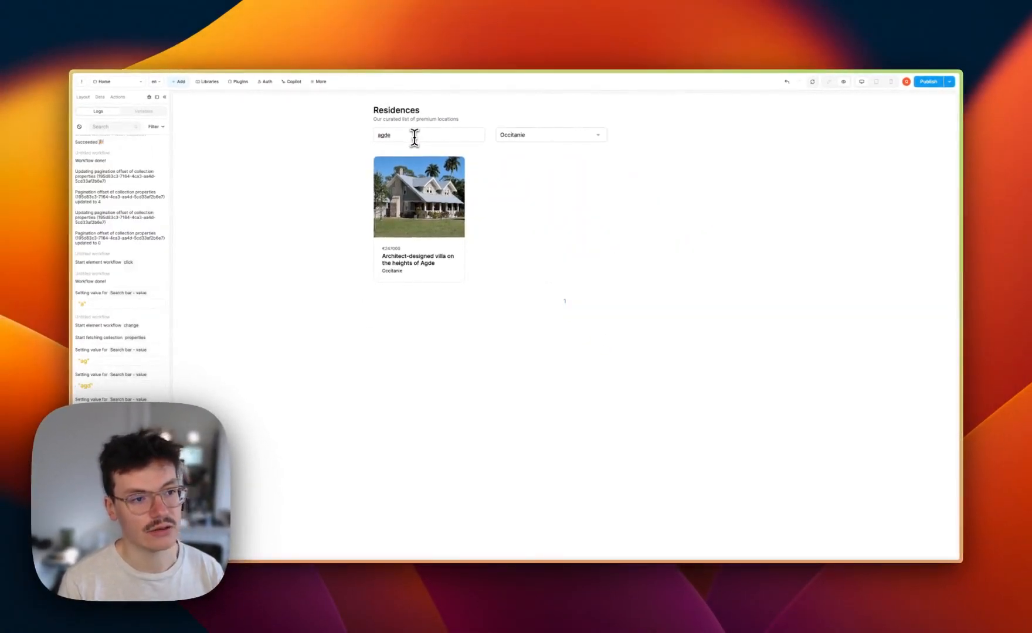
key(BackSpace)
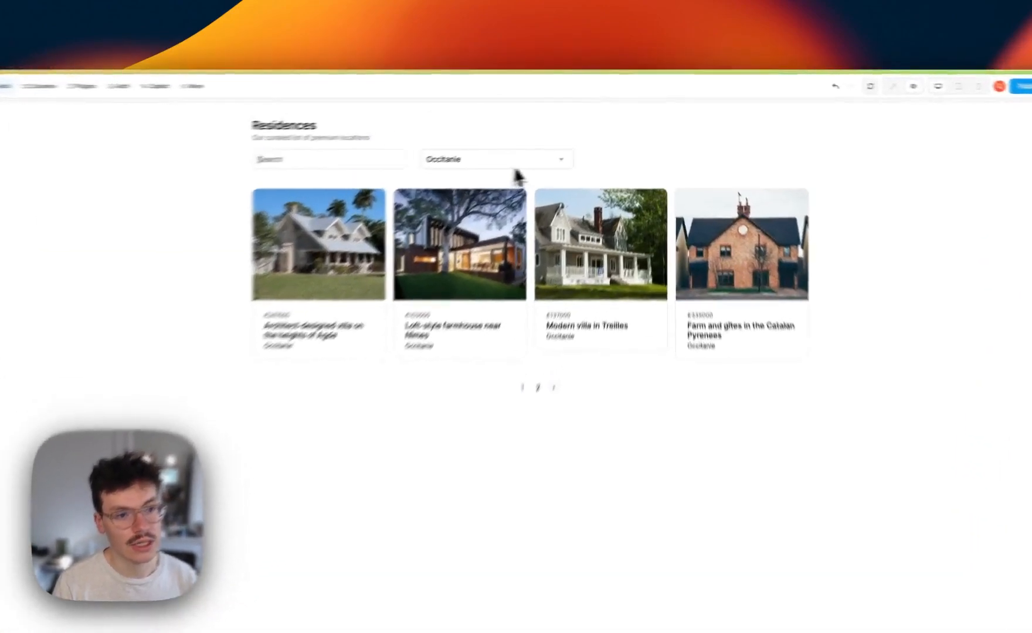
click(572, 135)
click(472, 217)
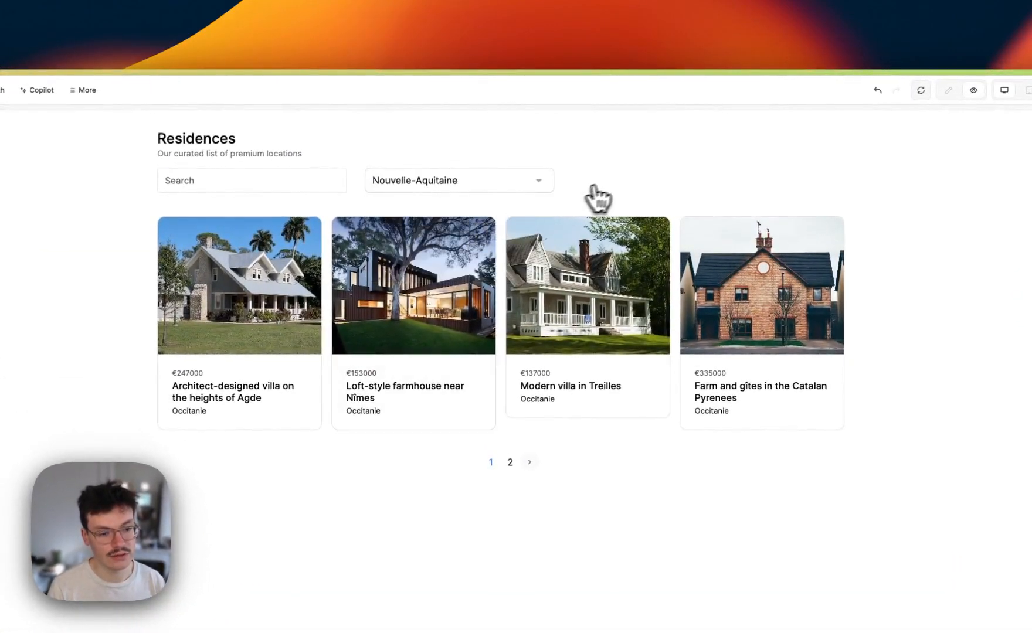